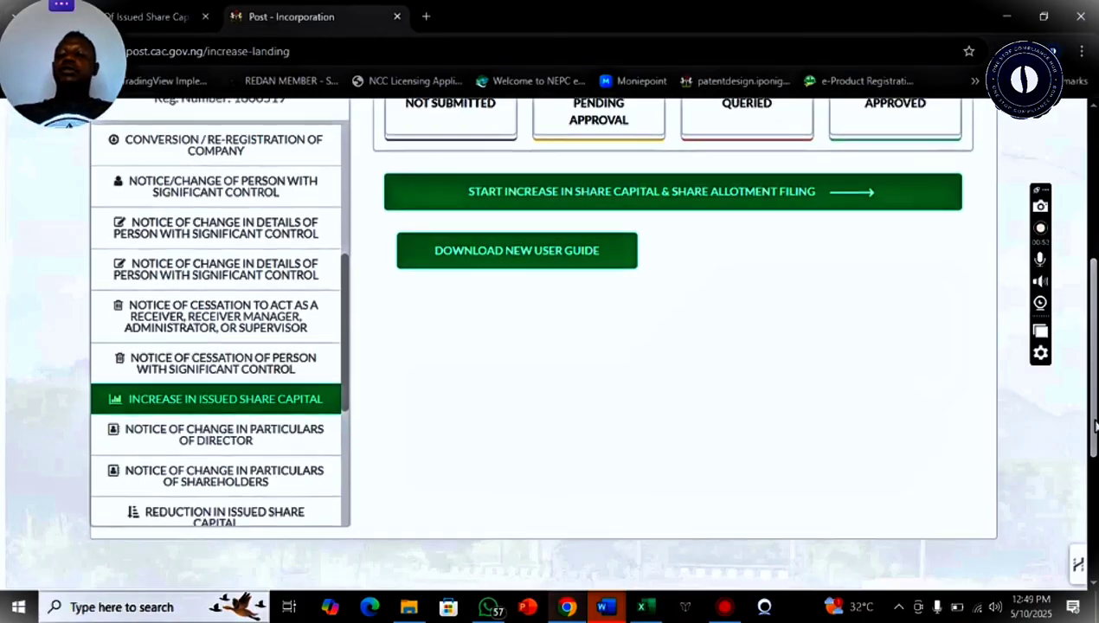
Start the Increase in Share Capital & Share Allotment filing, confirm current share details, and dismiss the notice
scroll(1096, 430, "up", 1)
left_click_drag(1096, 418, 1093, 441)
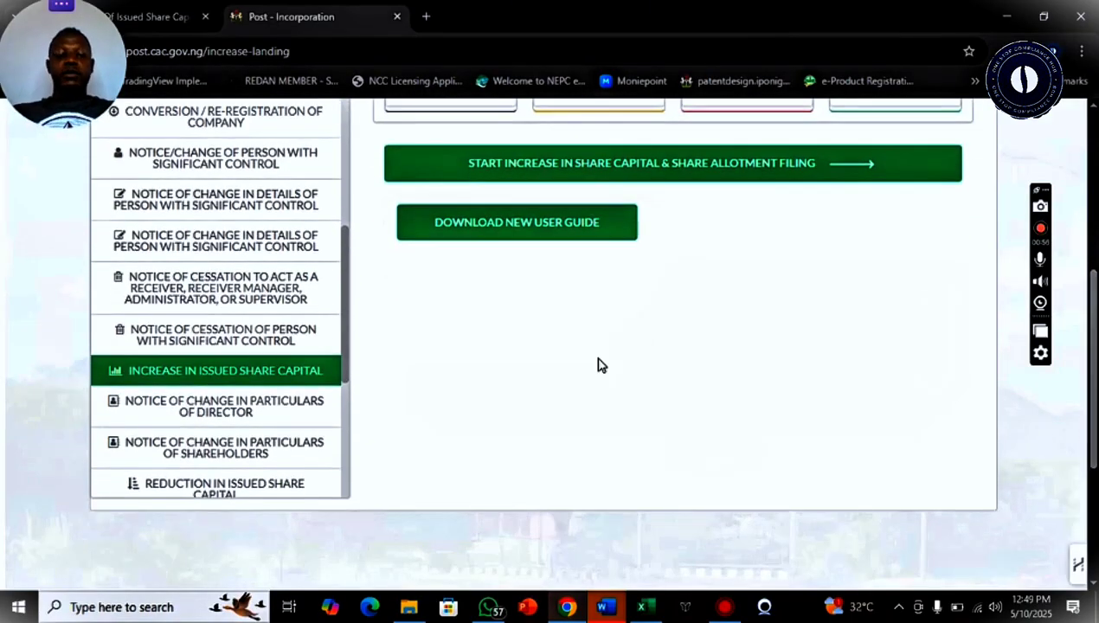
left_click(547, 173)
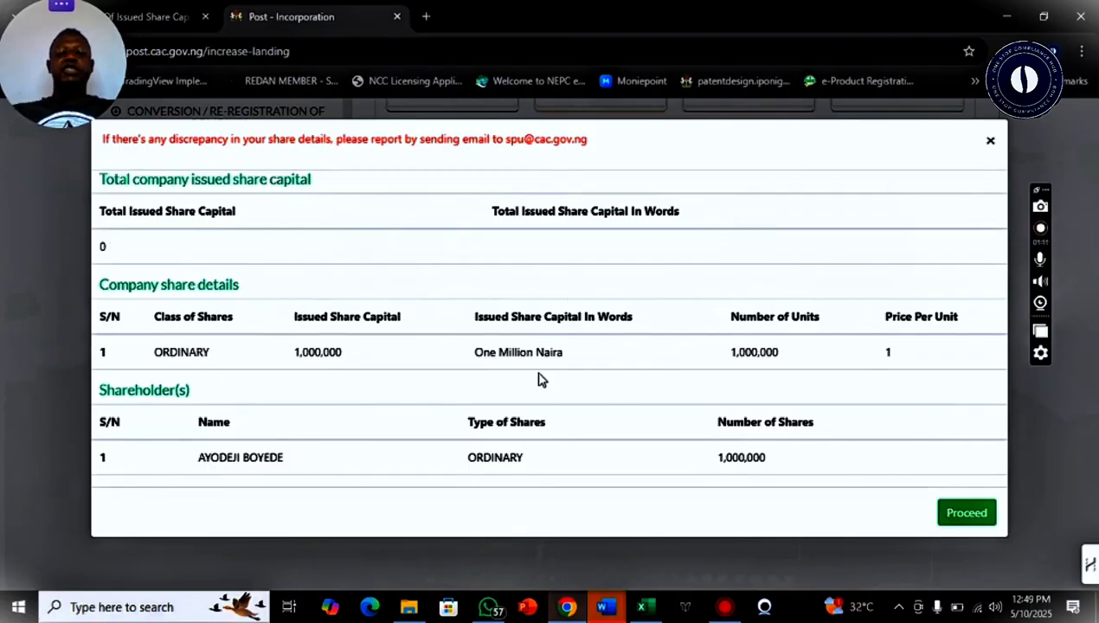
left_click(964, 517)
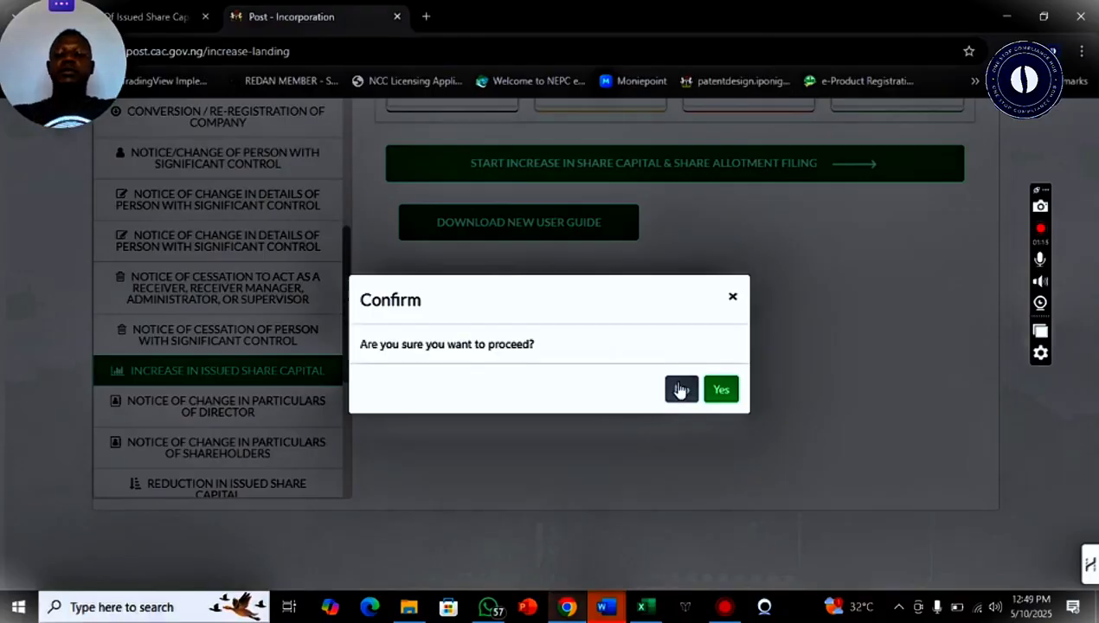
left_click(723, 391)
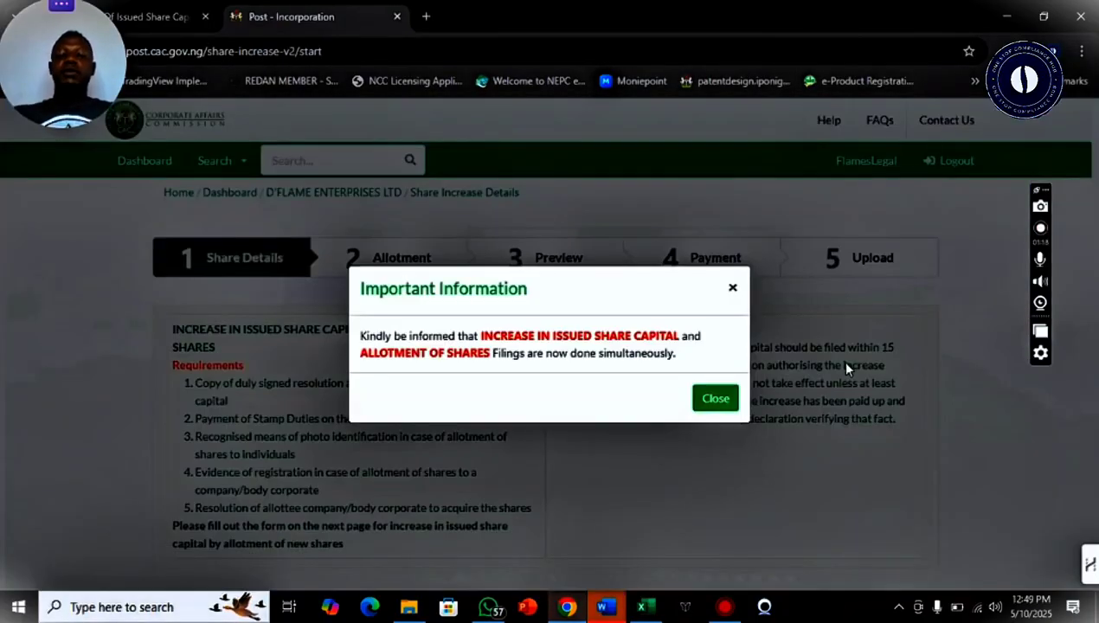
left_click(712, 399)
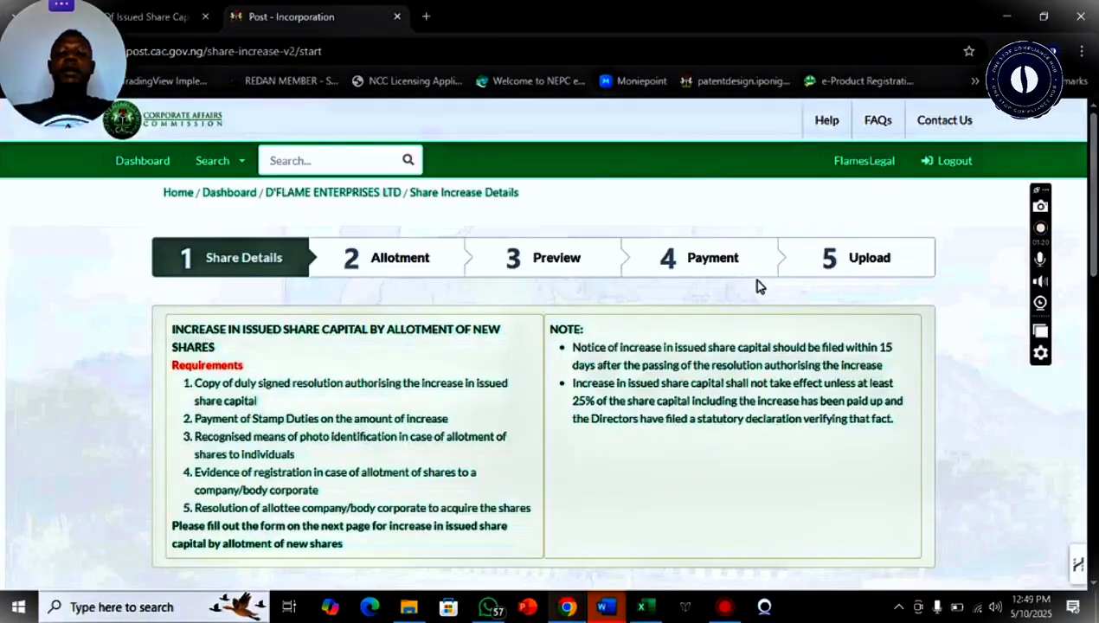
Open the Share Increase Details form showing current capital 1,000,000 at price 1 per share
scroll(1086, 181, "down", 1)
scroll(553, 347, "down", 3)
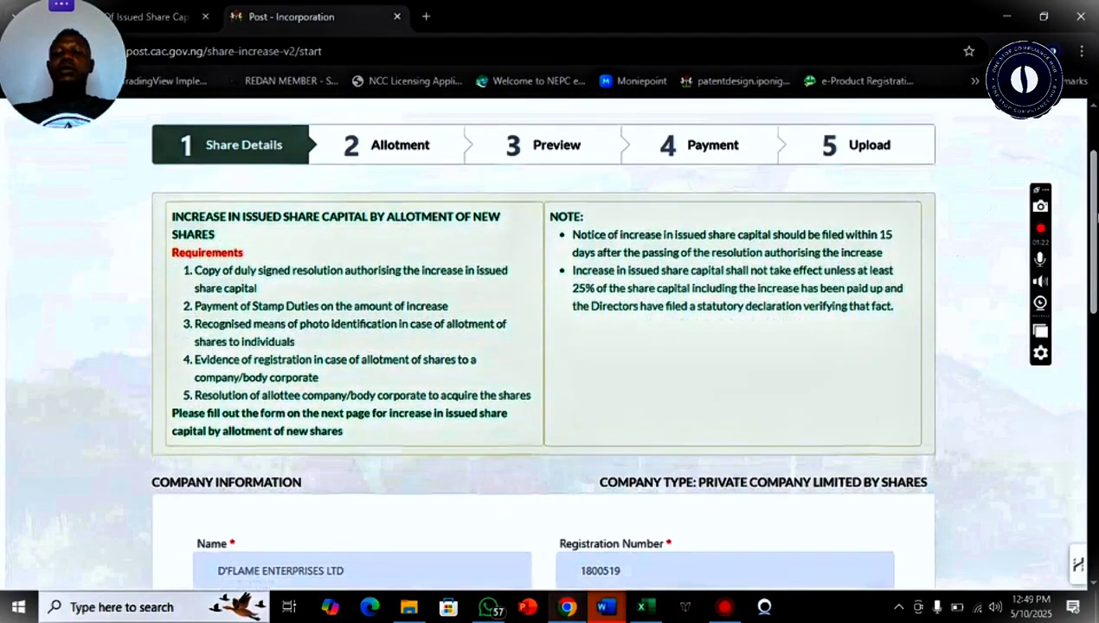
scroll(553, 346, "down", 3)
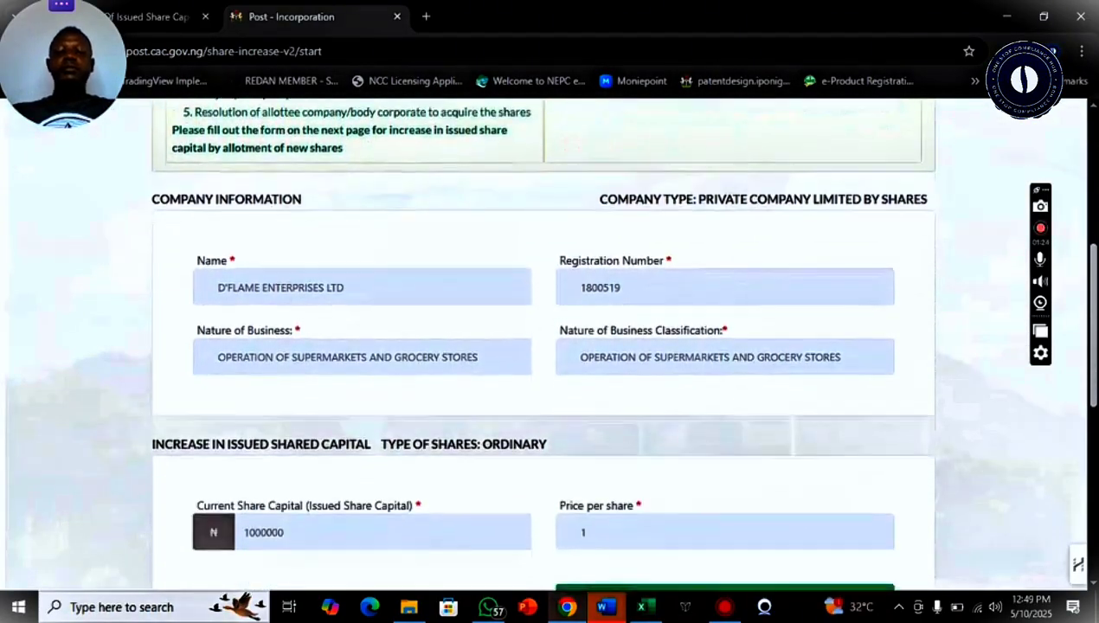
scroll(387, 326, "down", 1)
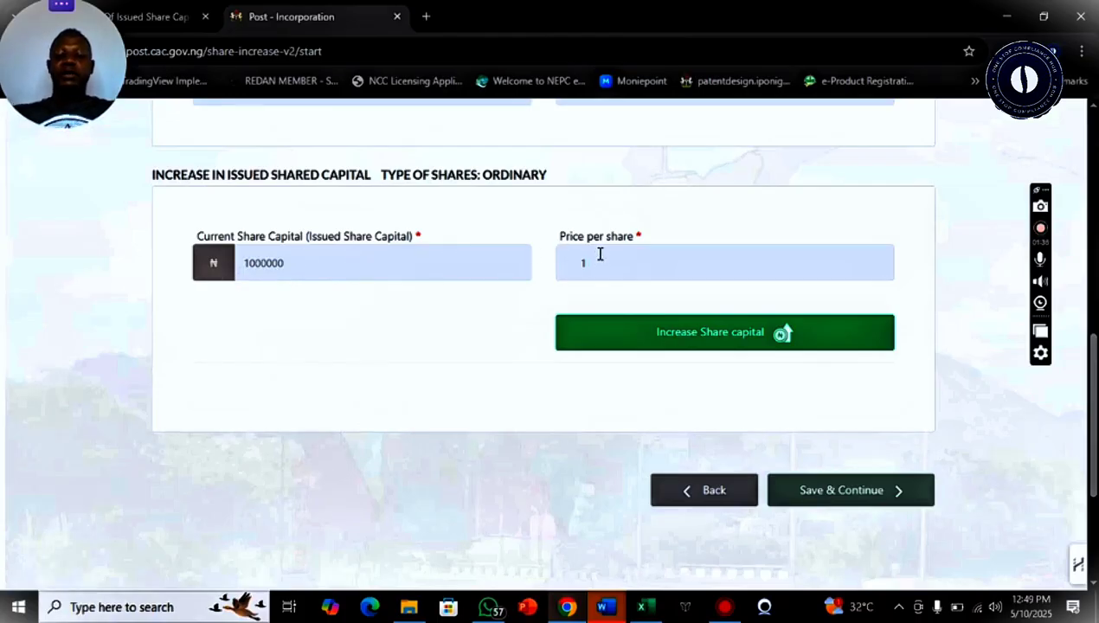
left_click(666, 338)
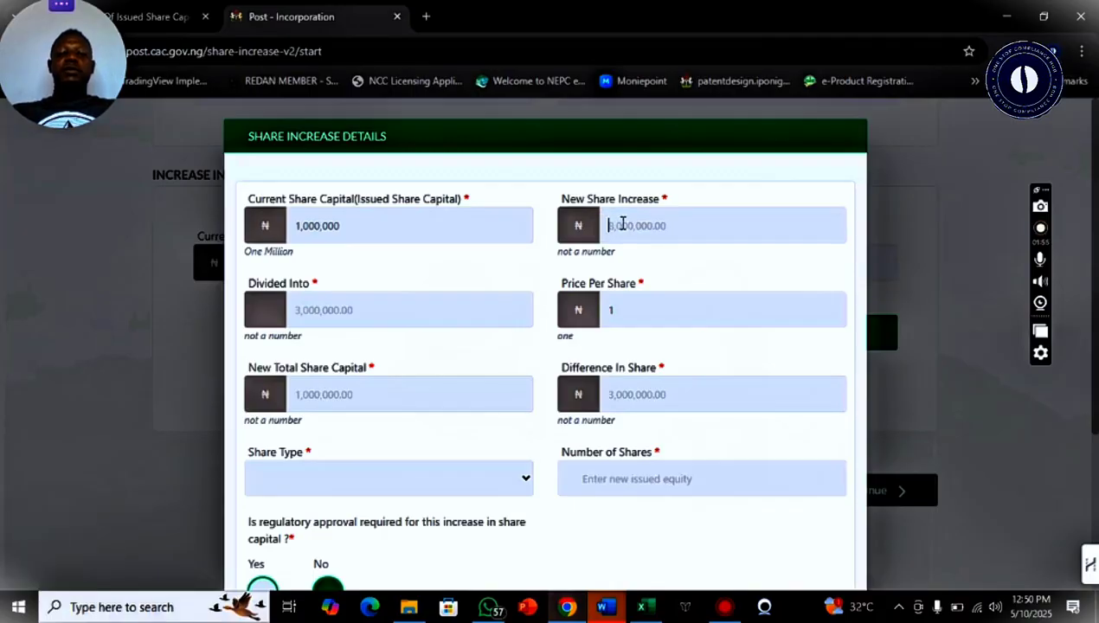
Enter a 9,000,000 new share increase and check Divided Into, Difference In Share and the 10,000,000 total
left_click(622, 223)
type("9000000")
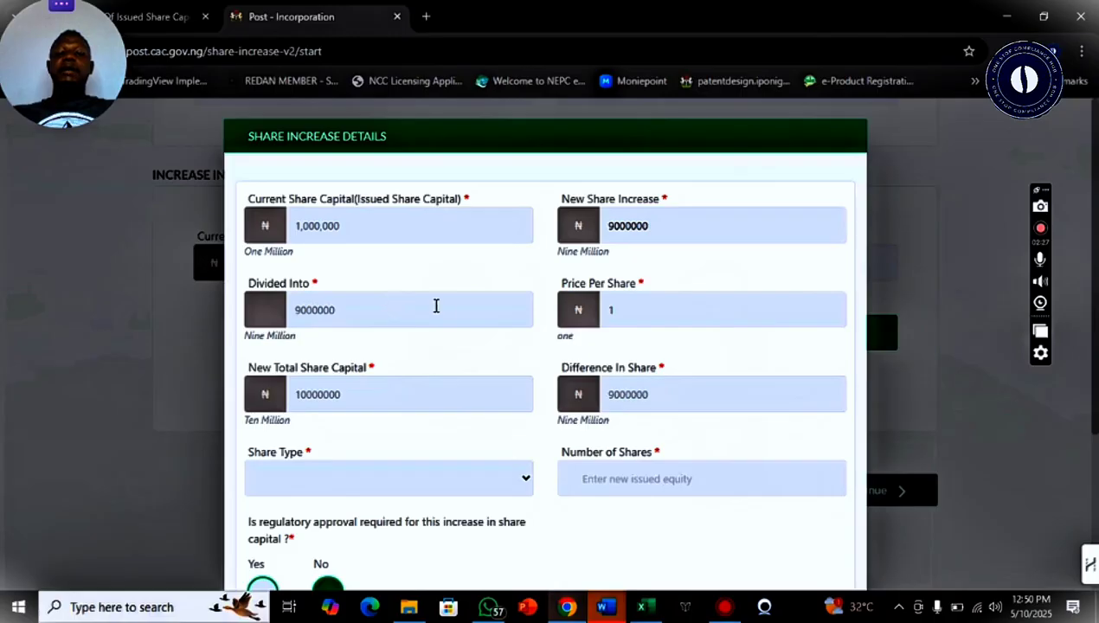
left_click_drag(325, 309, 336, 305)
left_click(368, 303)
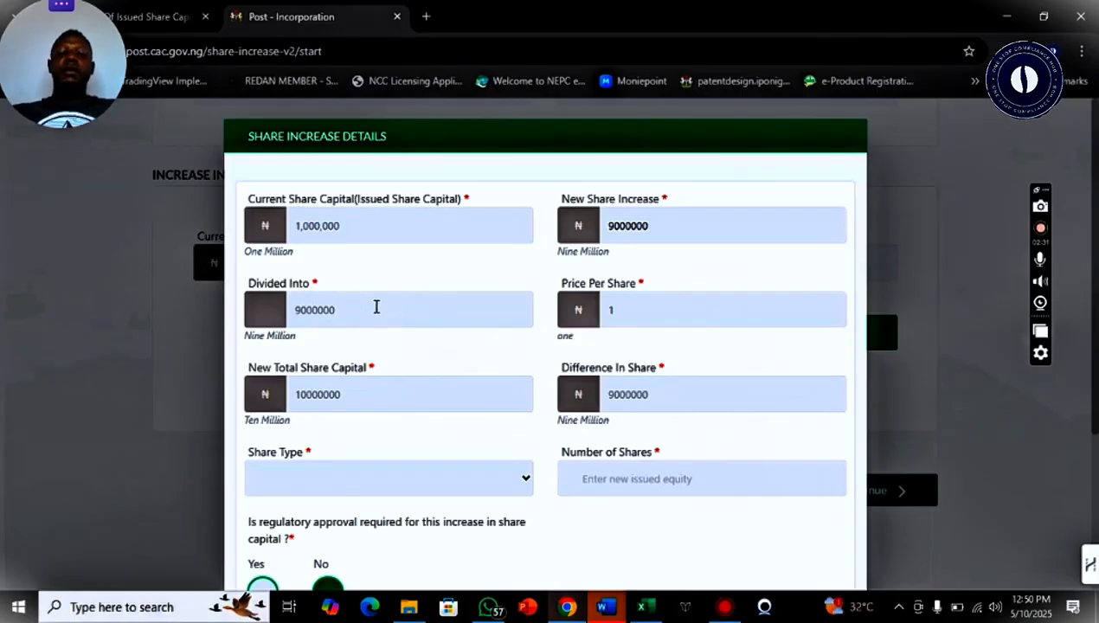
left_click_drag(319, 307, 346, 314)
left_click(394, 309)
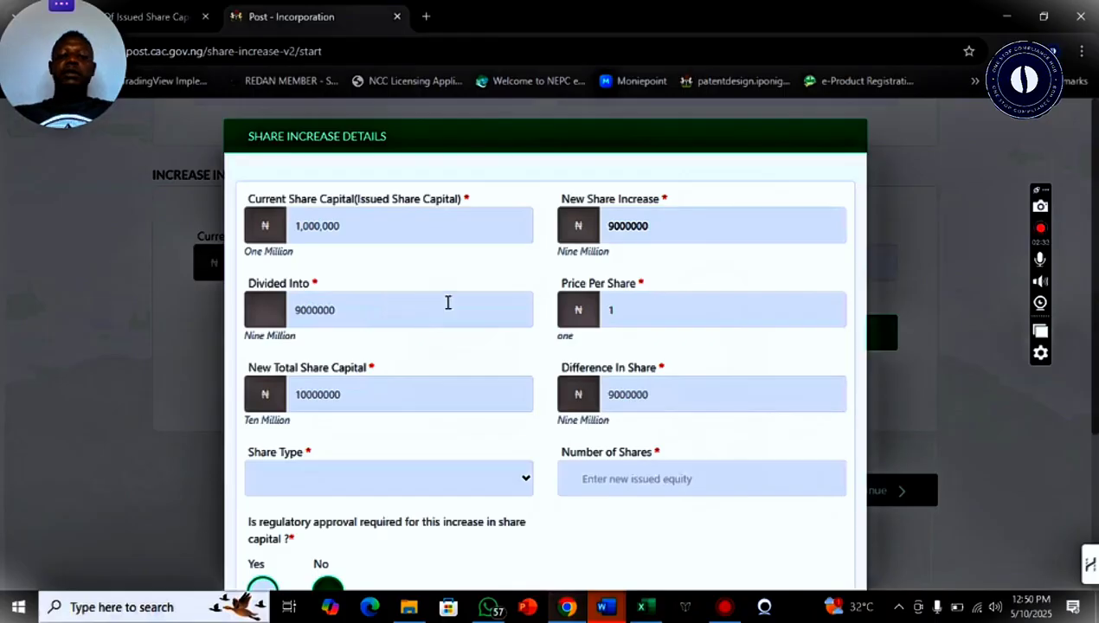
left_click_drag(321, 311, 329, 311)
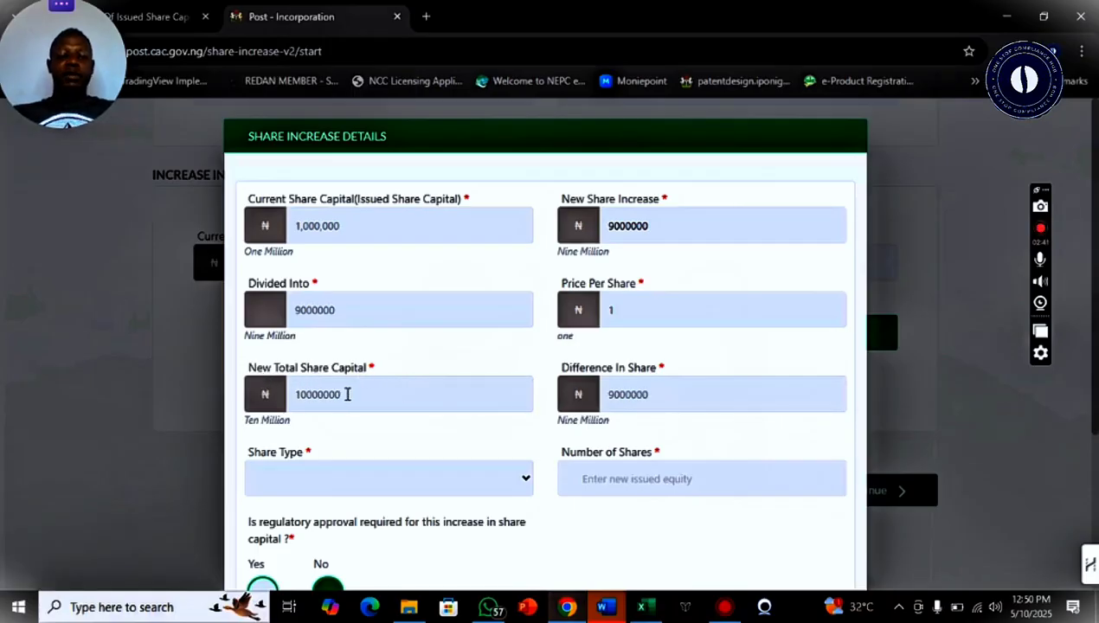
double_click(659, 394)
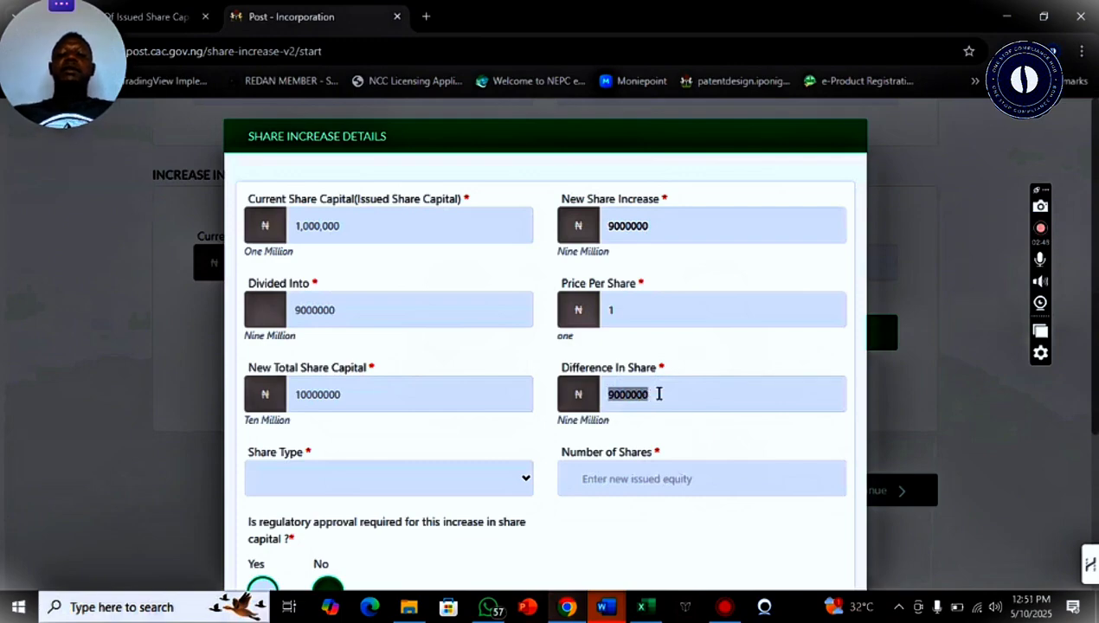
left_click(659, 393)
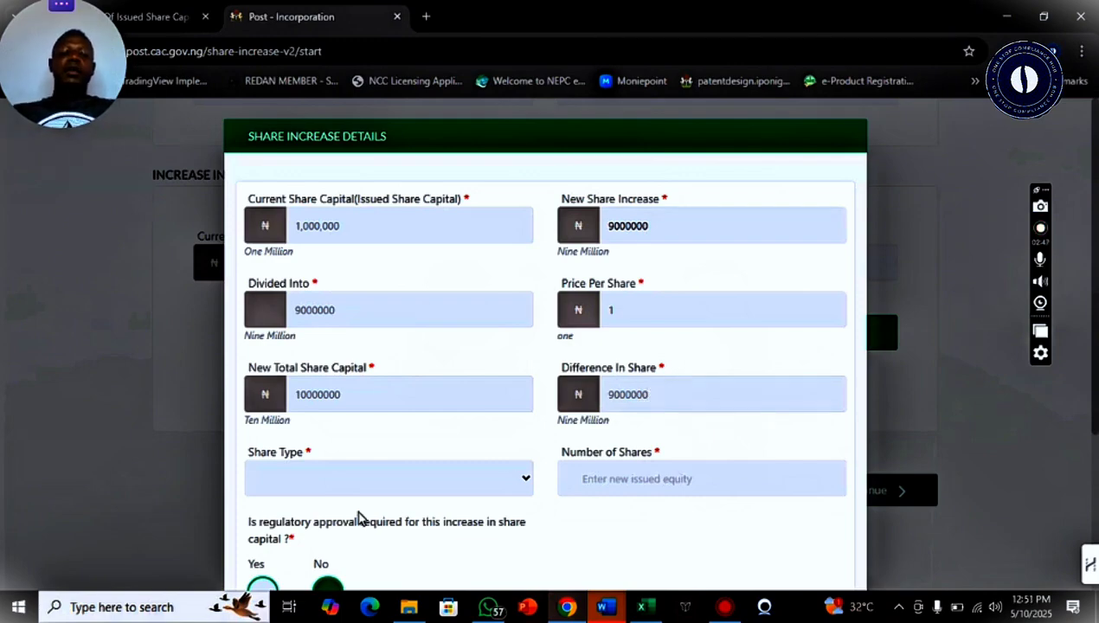
Set share type to Ordinary and number of shares to 9,000,000, replacing the mistaken 10,000,000
left_click(430, 481)
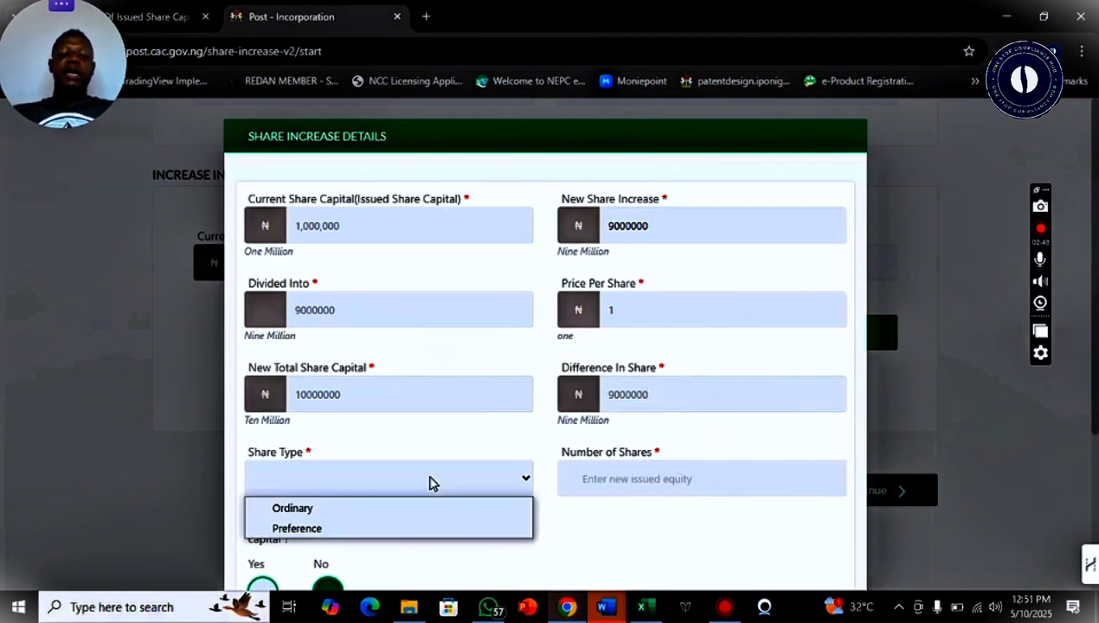
left_click(374, 510)
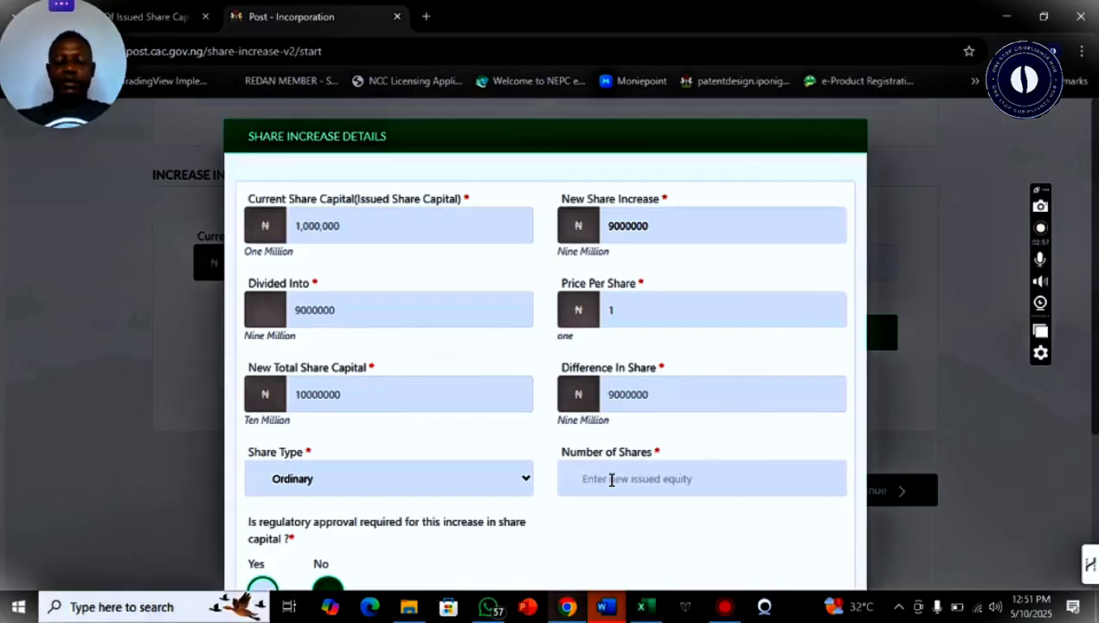
type("100000")
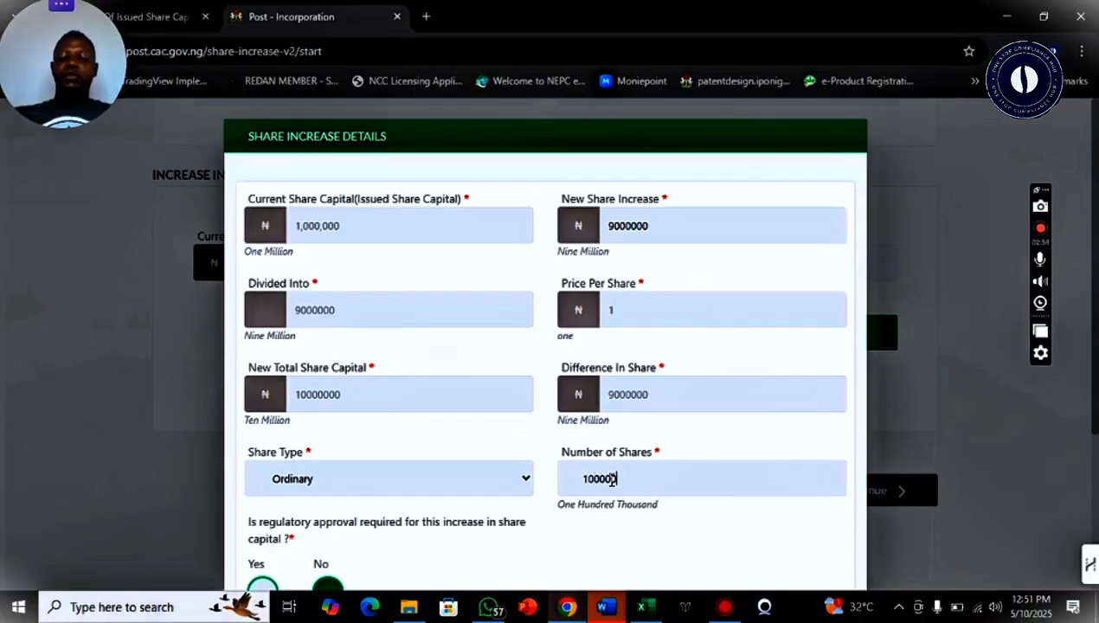
type("00")
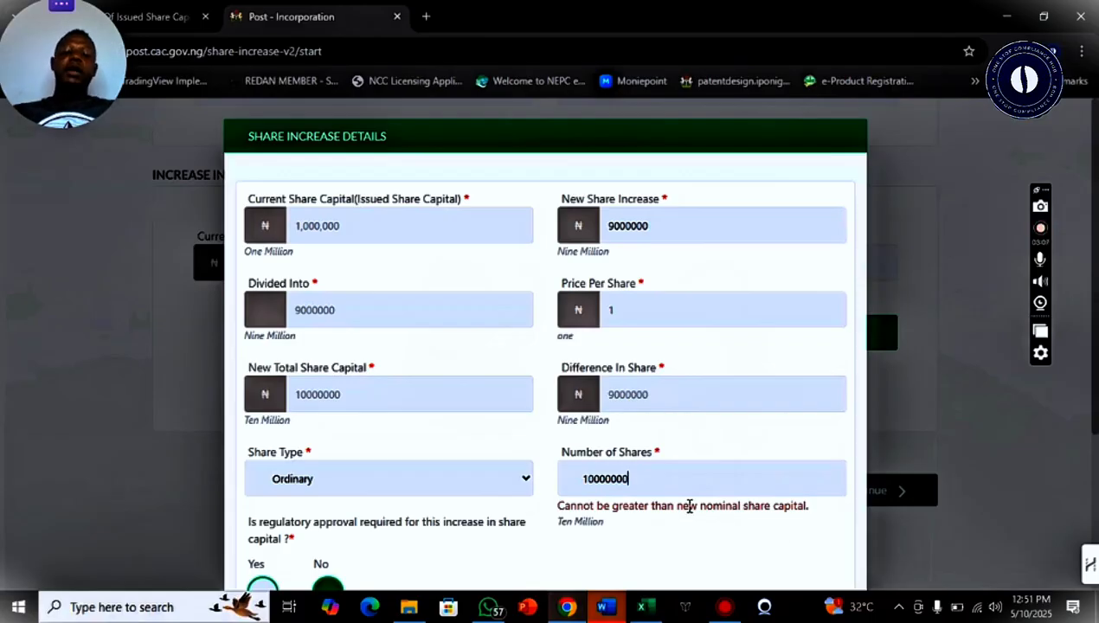
left_click_drag(638, 482, 559, 486)
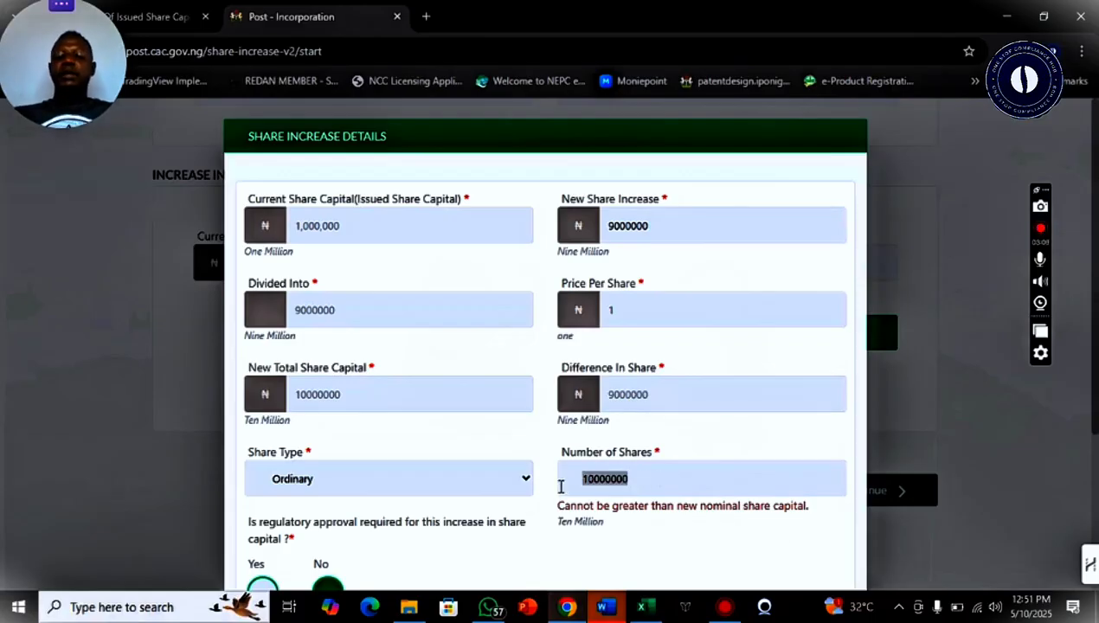
type("900000")
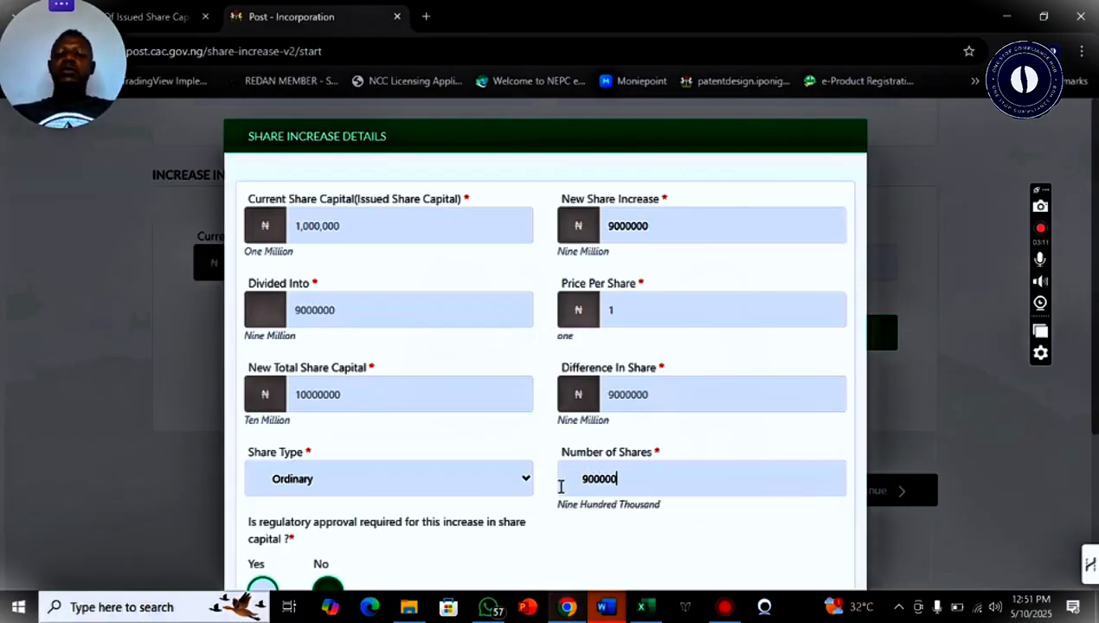
type("0")
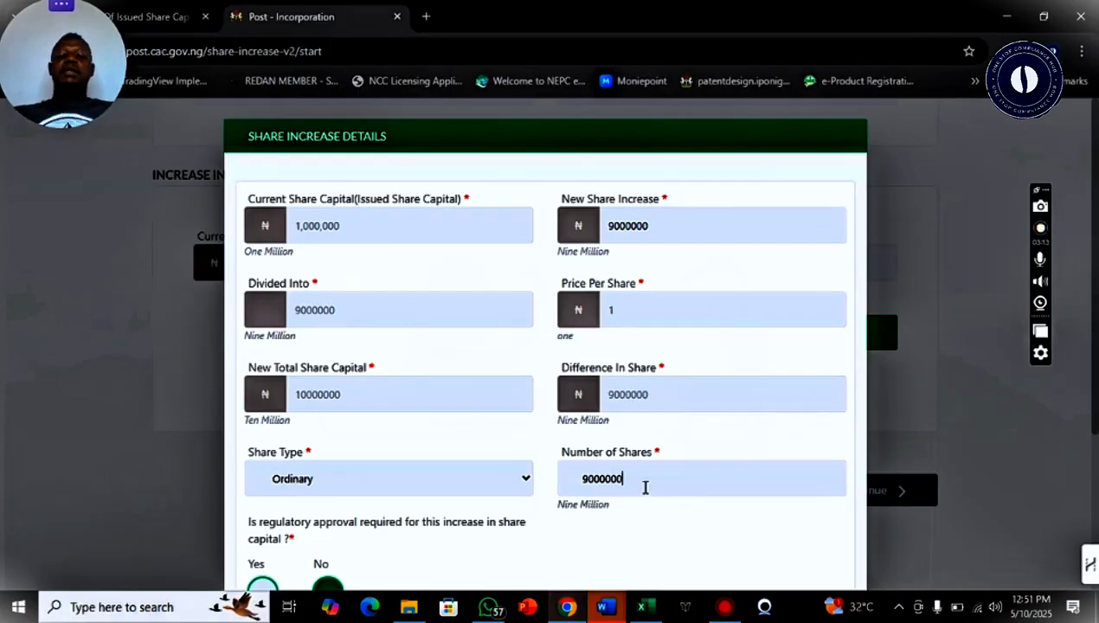
scroll(917, 394, "down", 1)
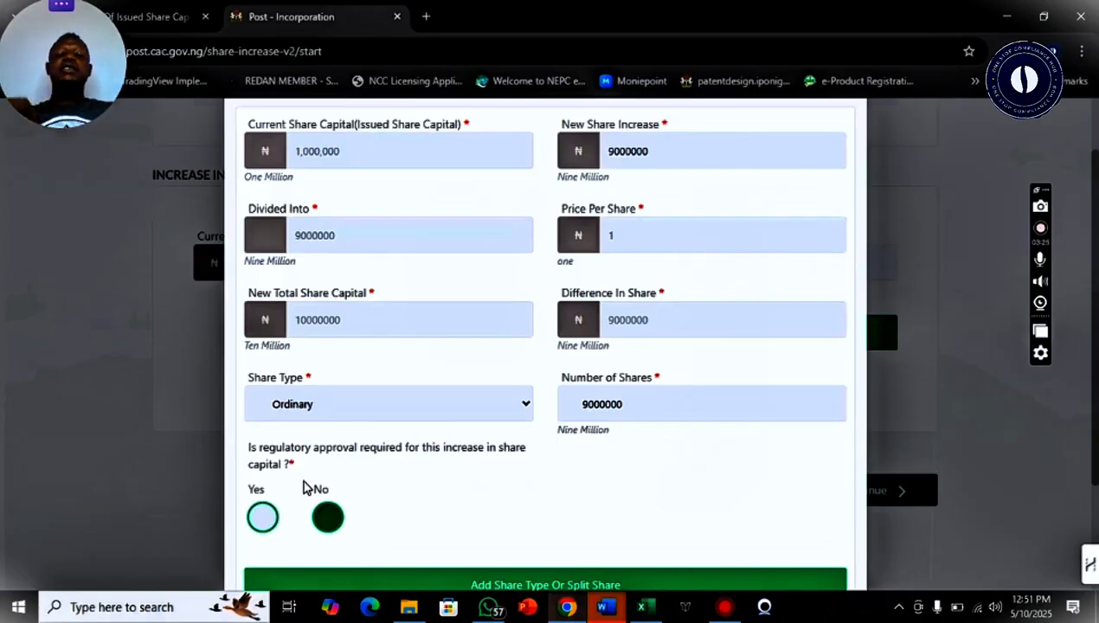
Mark the share increase as not requiring regulatory approval
left_click(263, 519)
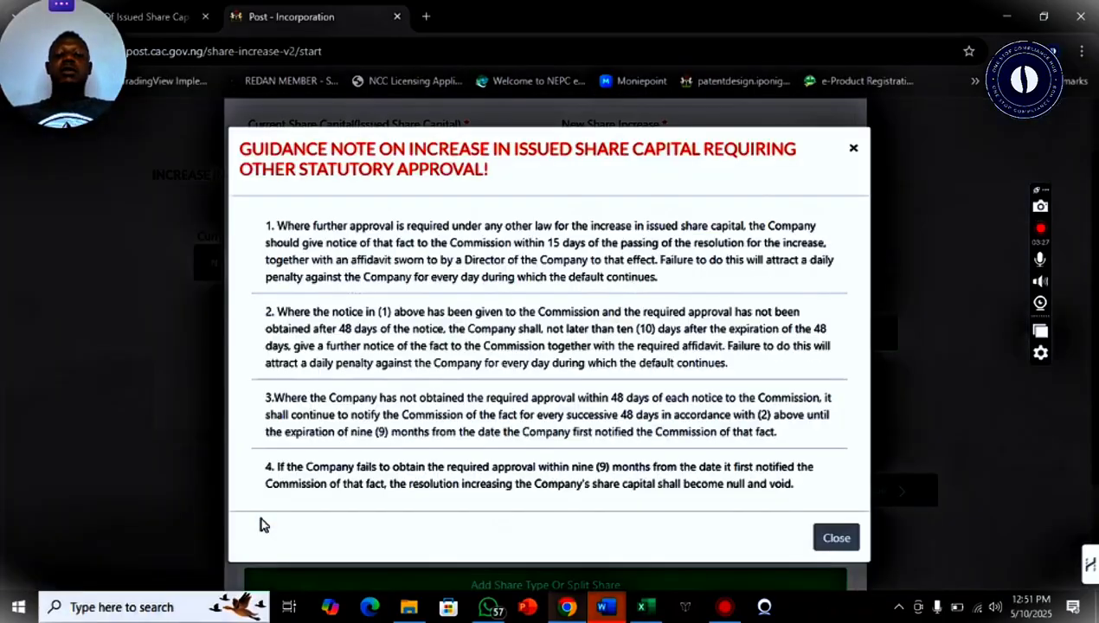
left_click(826, 538)
left_click(324, 523)
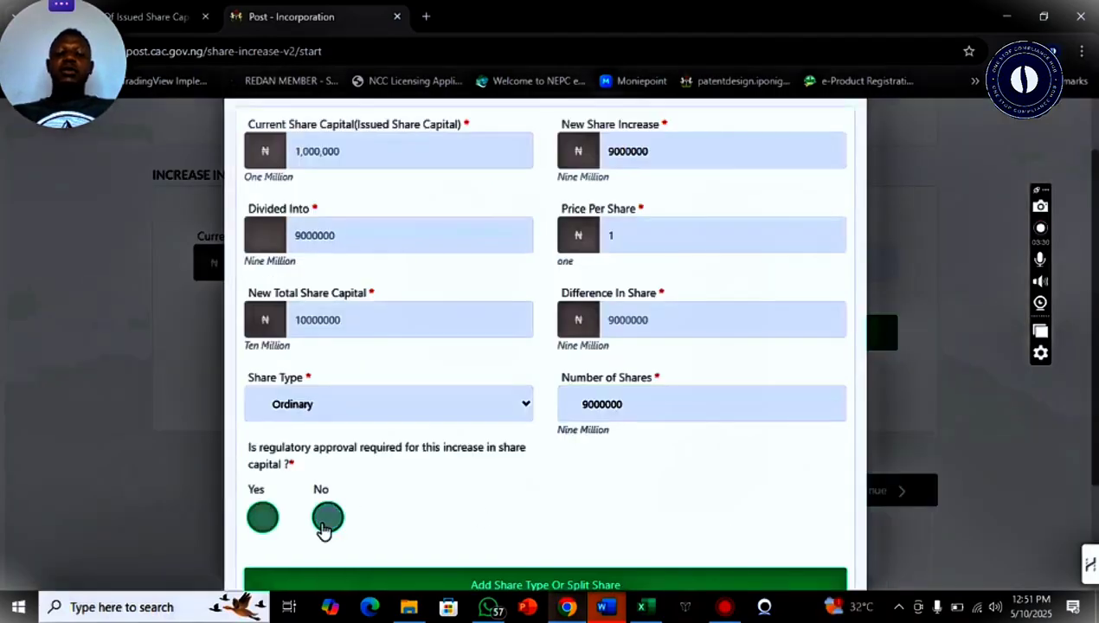
scroll(1081, 510, "down", 2)
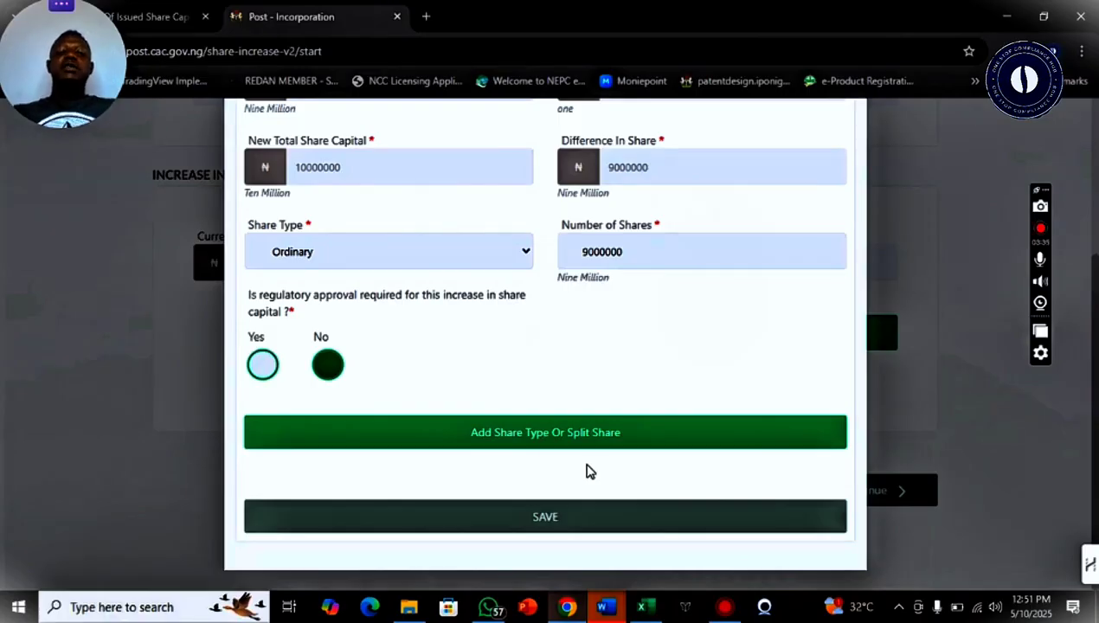
Add the Ordinary 9,000,000-share row to the share table and save the details
left_click(544, 435)
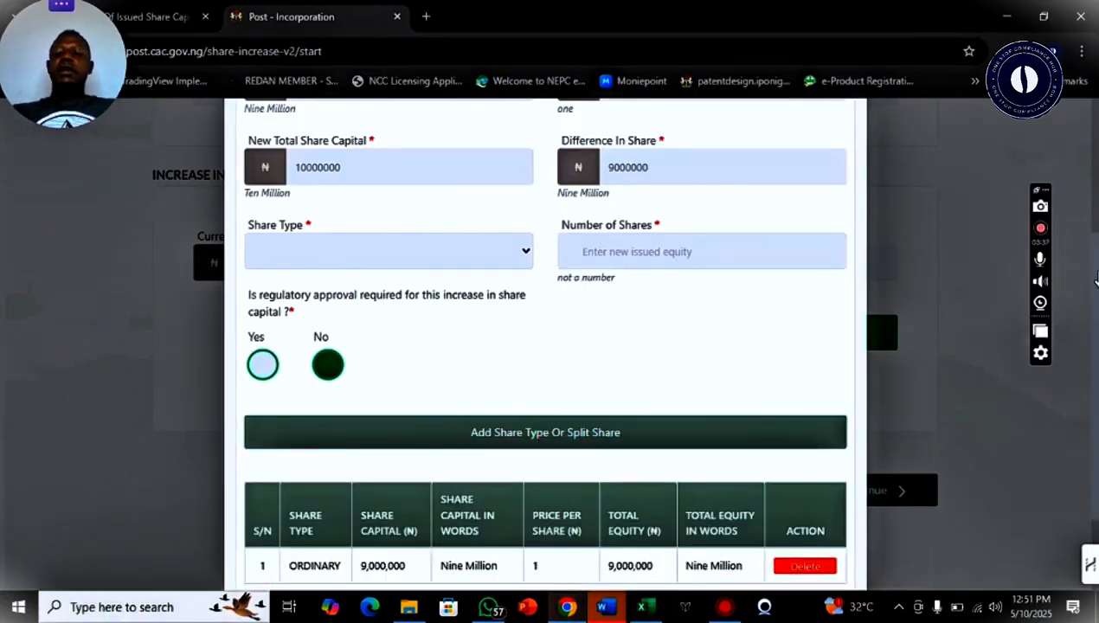
scroll(1081, 372, "down", 2)
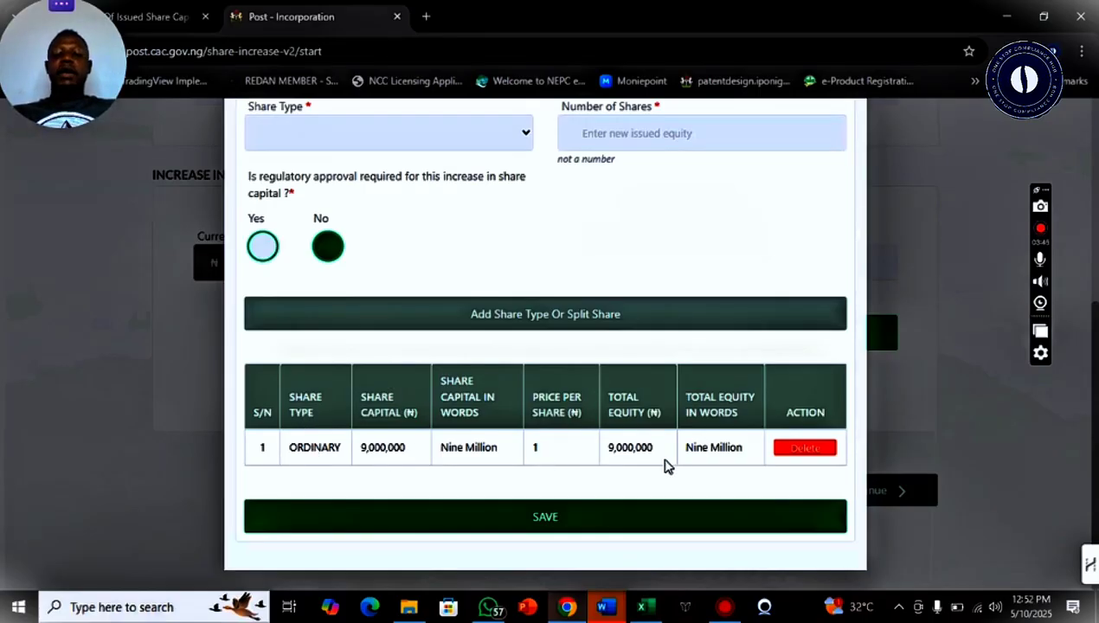
left_click(526, 519)
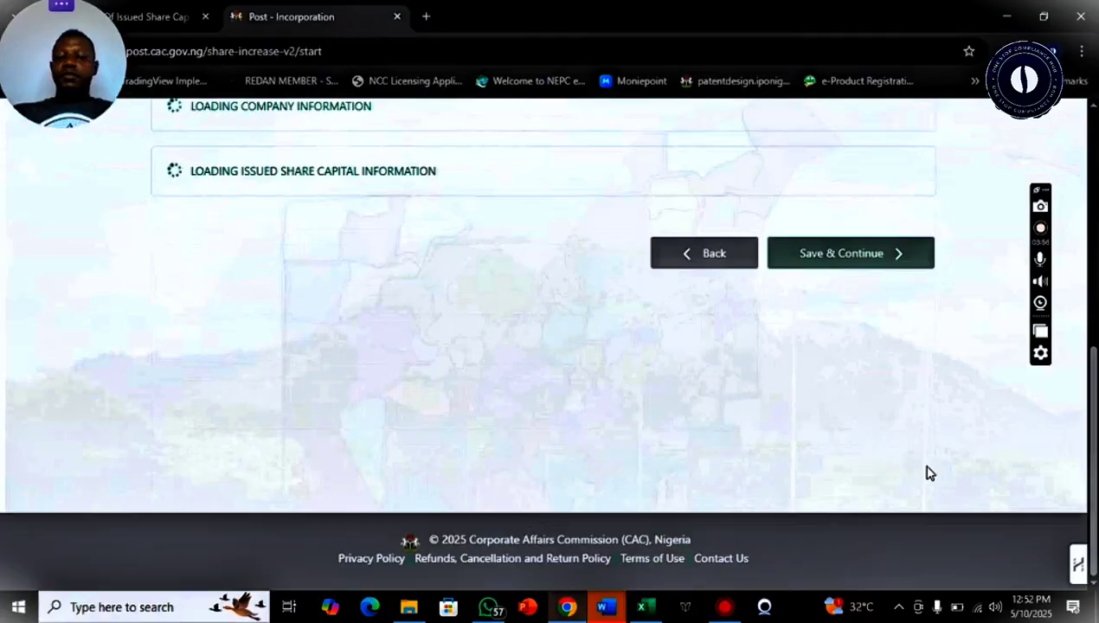
Set the Date of Resolution to 8 May 2025 and save, continuing to the Allotment step
scroll(927, 471, "up", 3)
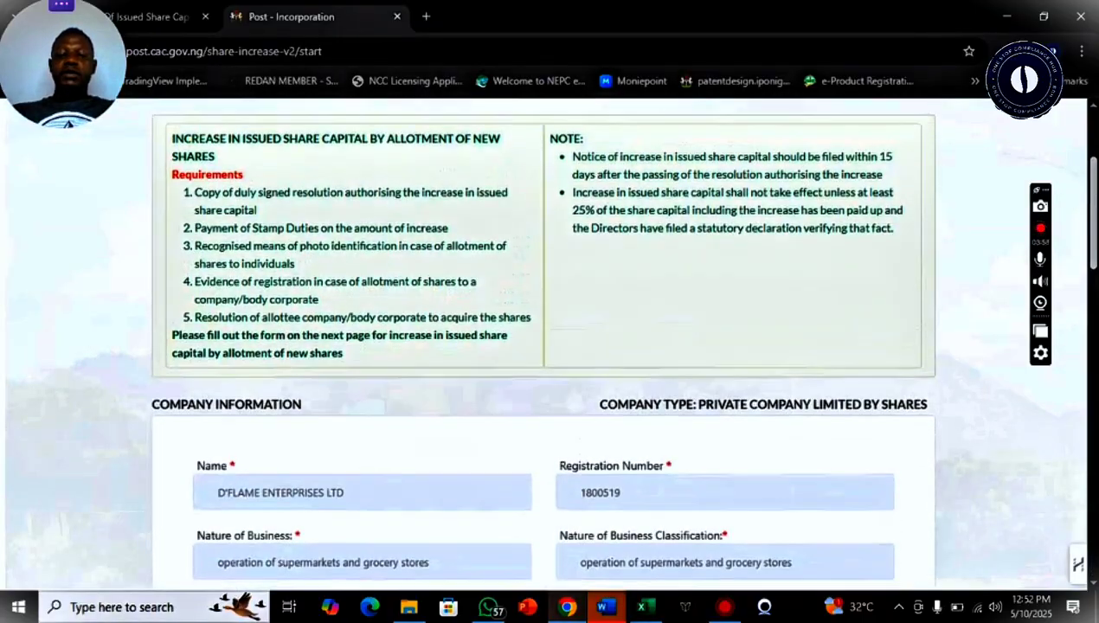
scroll(1092, 450, "down", 3)
scroll(1081, 502, "down", 2)
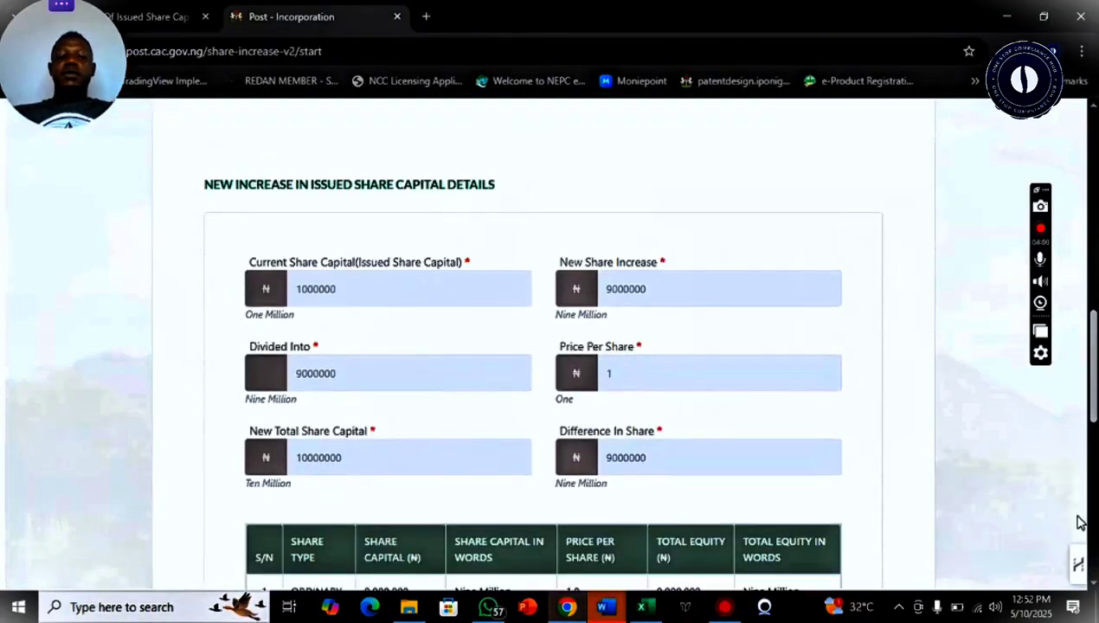
scroll(1077, 522, "down", 1)
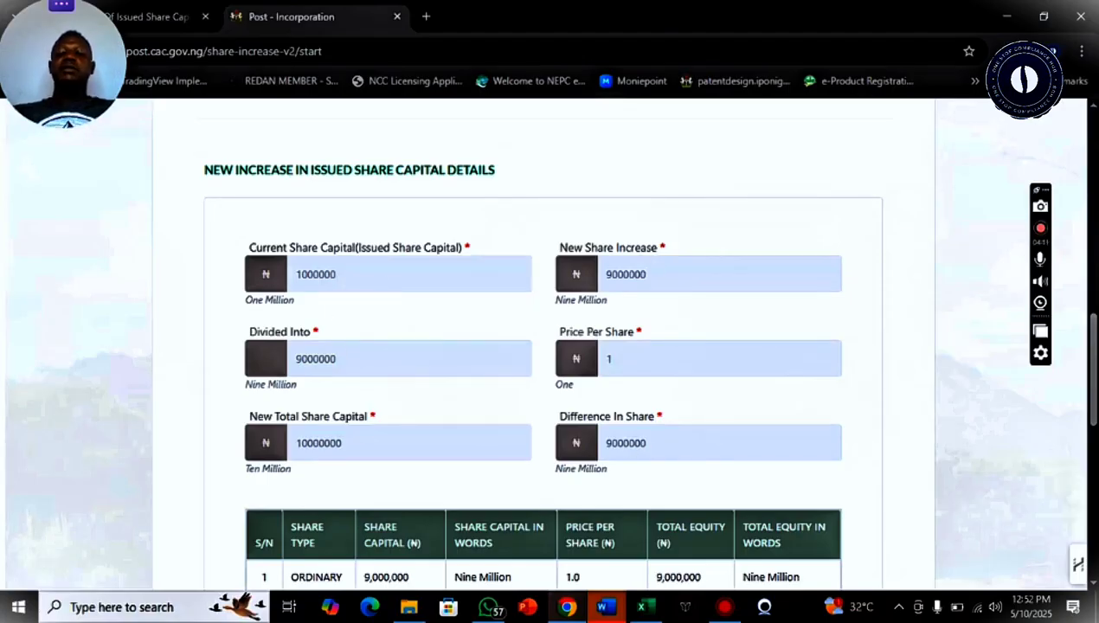
scroll(1092, 400, "down", 2)
left_click_drag(1092, 401, 1081, 452)
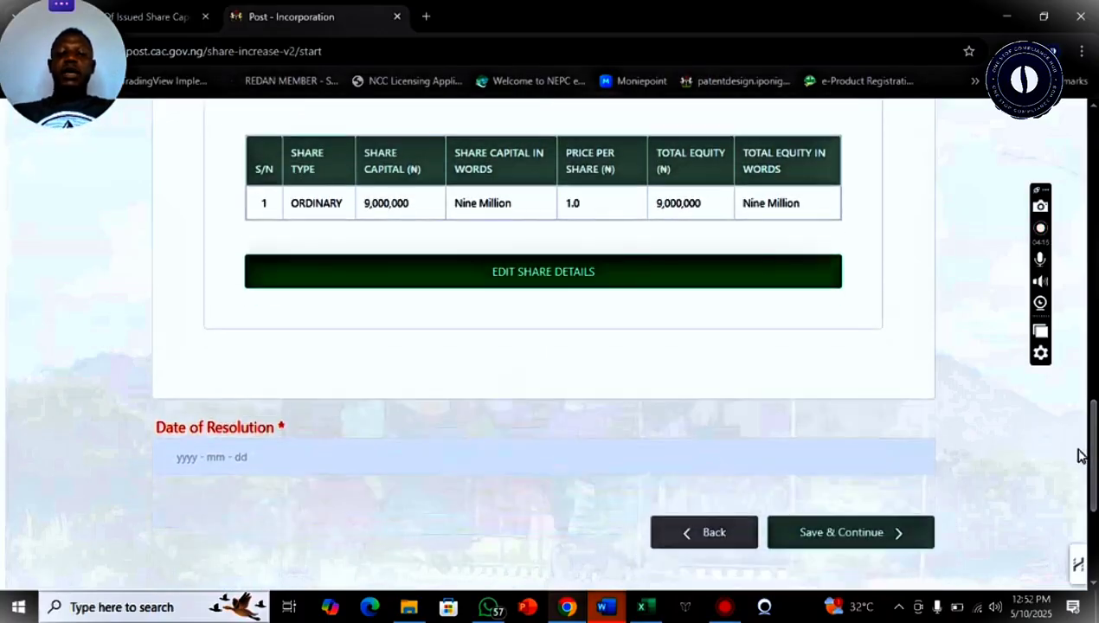
left_click(233, 459)
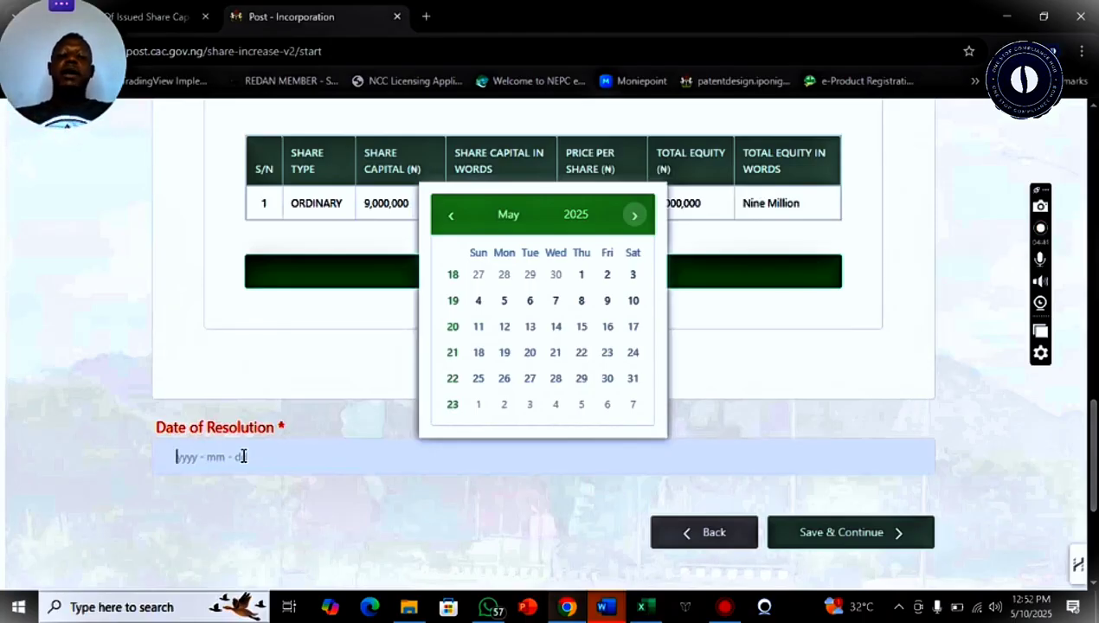
left_click(582, 303)
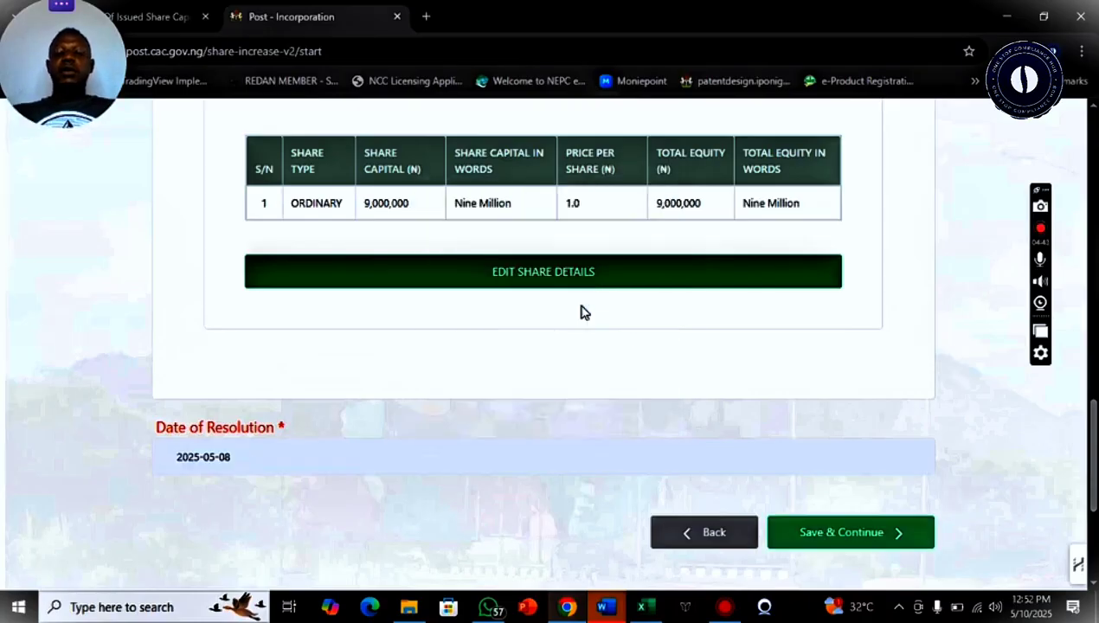
left_click(862, 533)
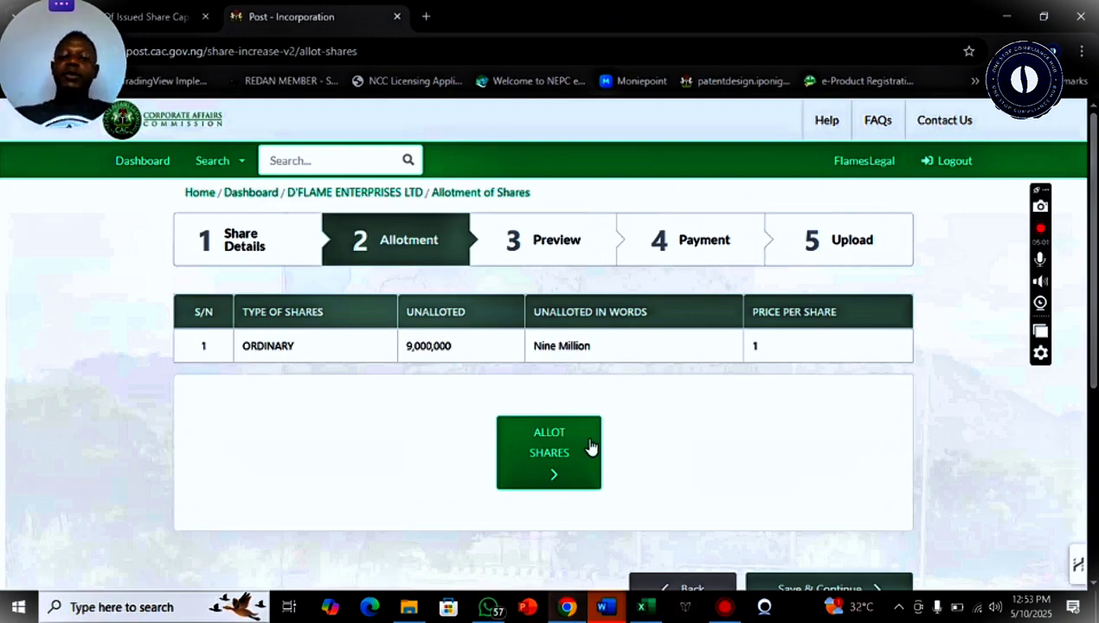
Show the All Shareholders table with ALLOT SHARES
left_click(538, 461)
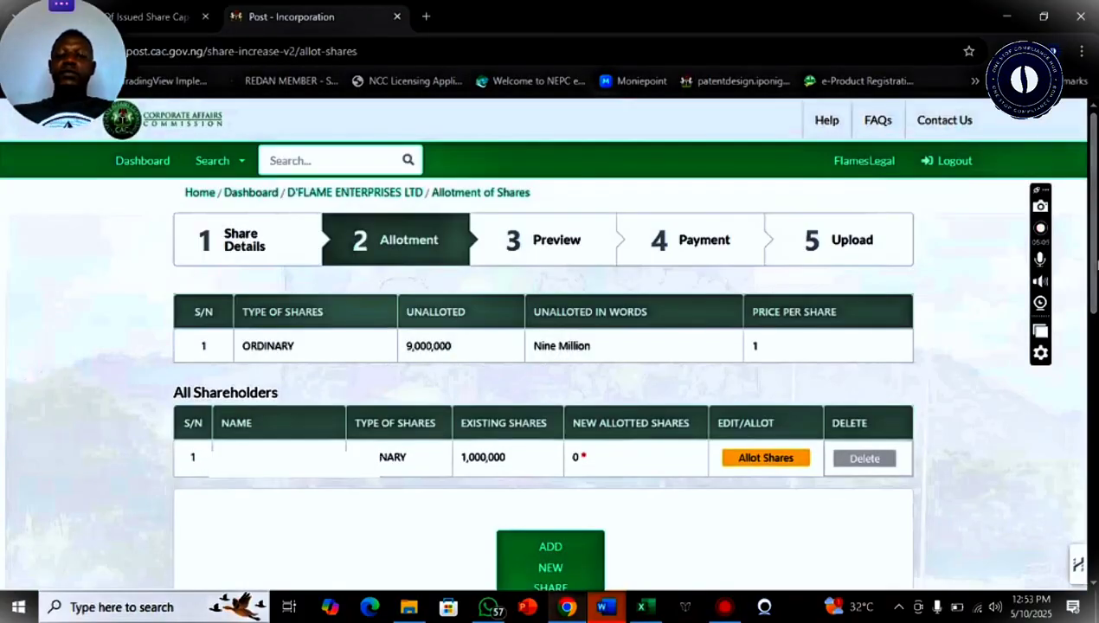
scroll(1074, 337, "down", 2)
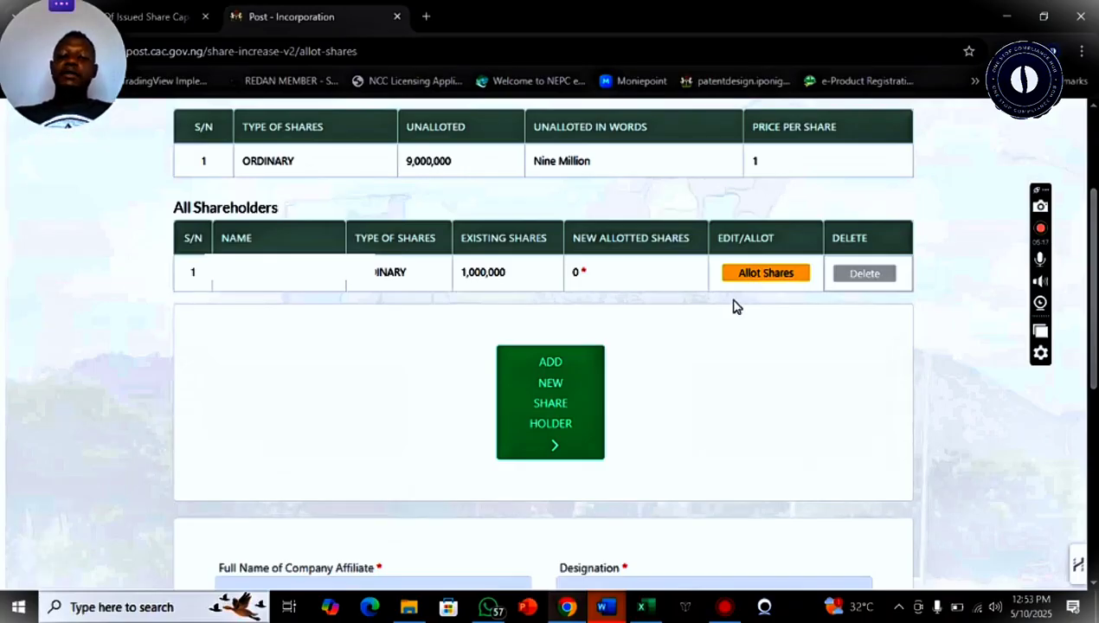
left_click(551, 386)
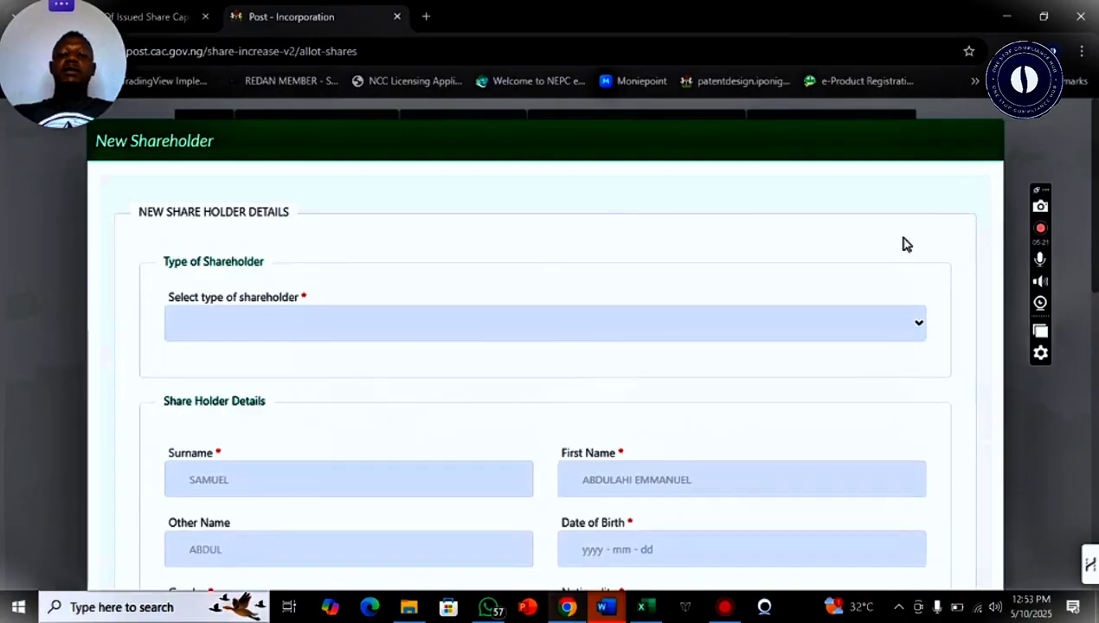
scroll(902, 244, "down", 2)
left_click(626, 156)
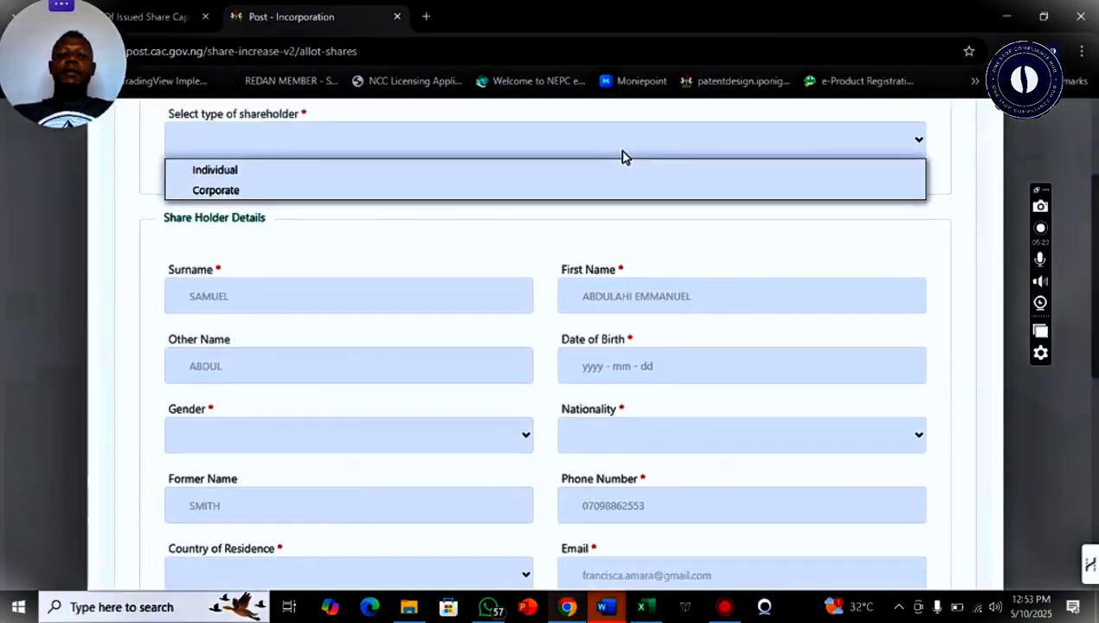
left_click(484, 180)
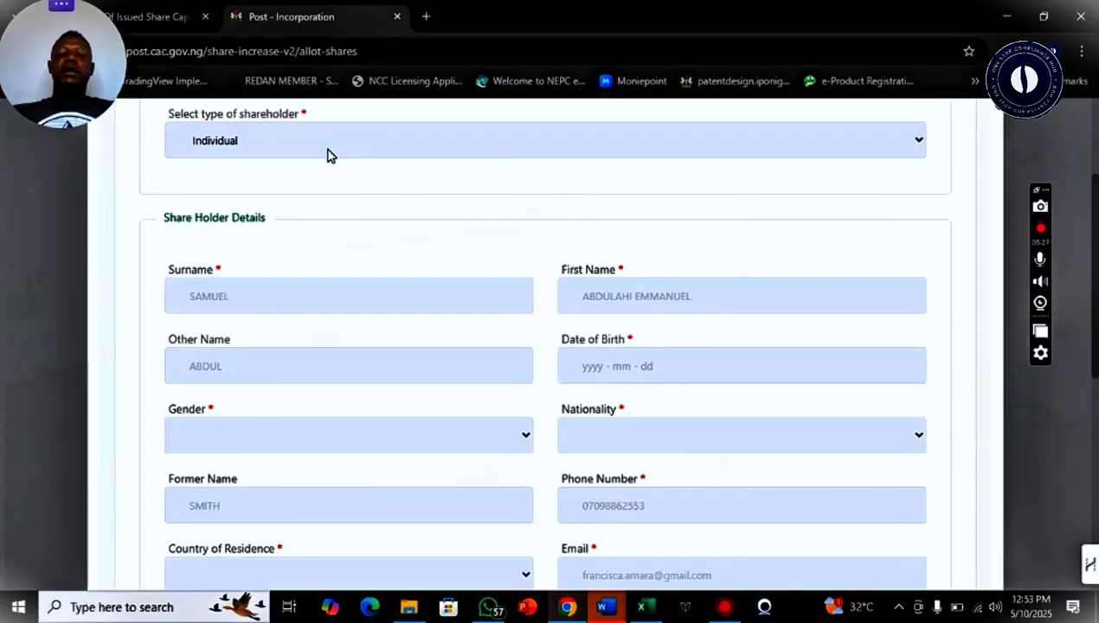
key("Down")
key("Up")
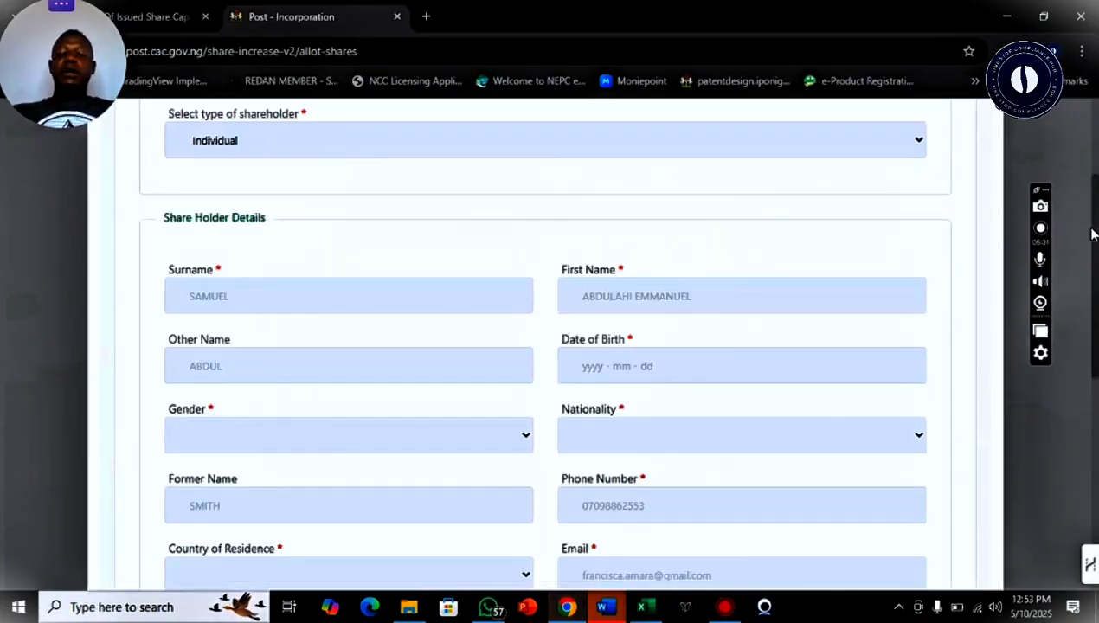
scroll(1092, 260, "up", 10)
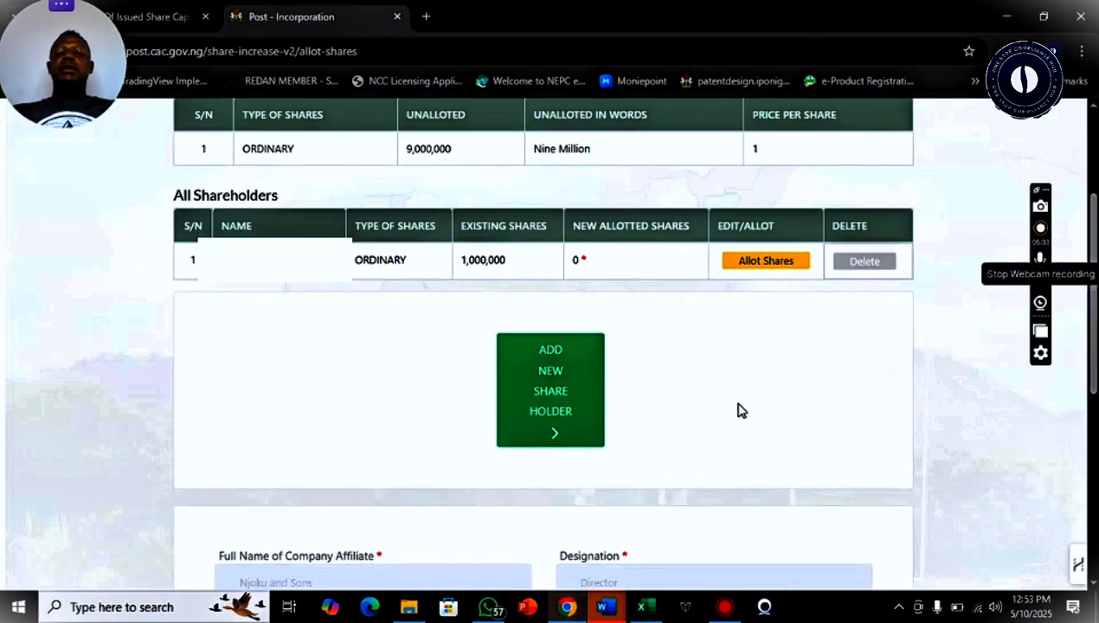
left_click(528, 409)
scroll(1092, 333, "down", 3)
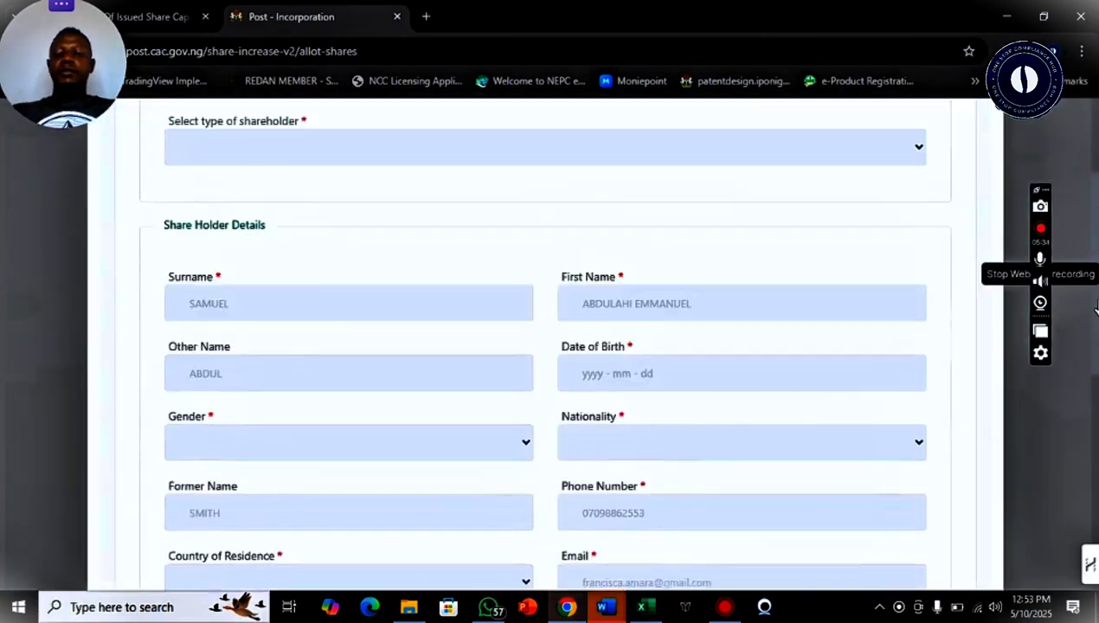
scroll(1095, 334, "down", 3)
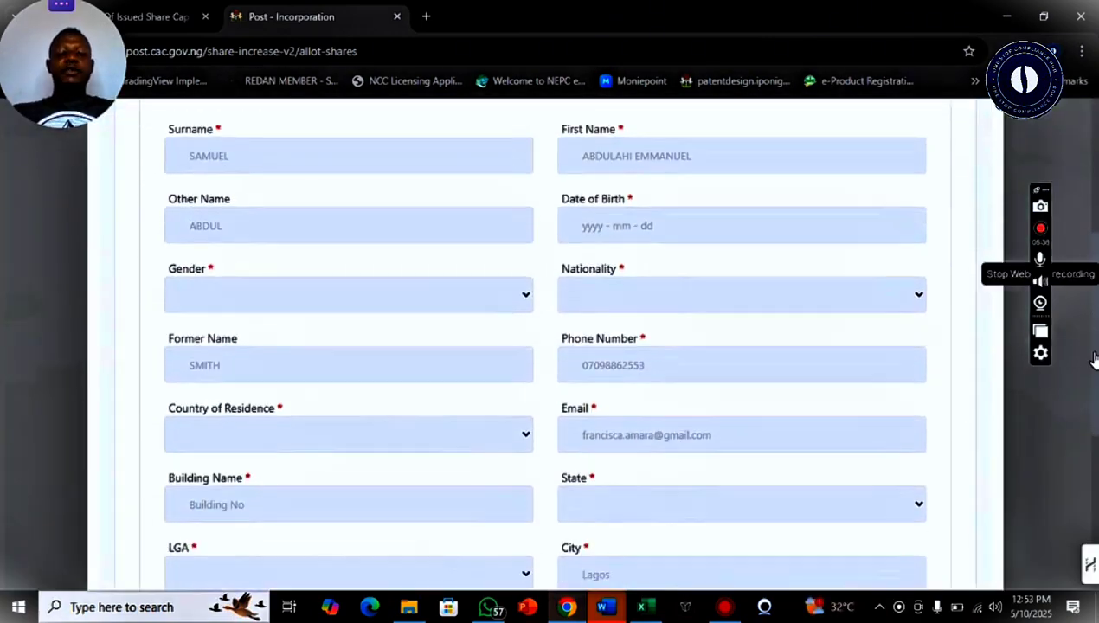
scroll(1092, 396, "down", 5)
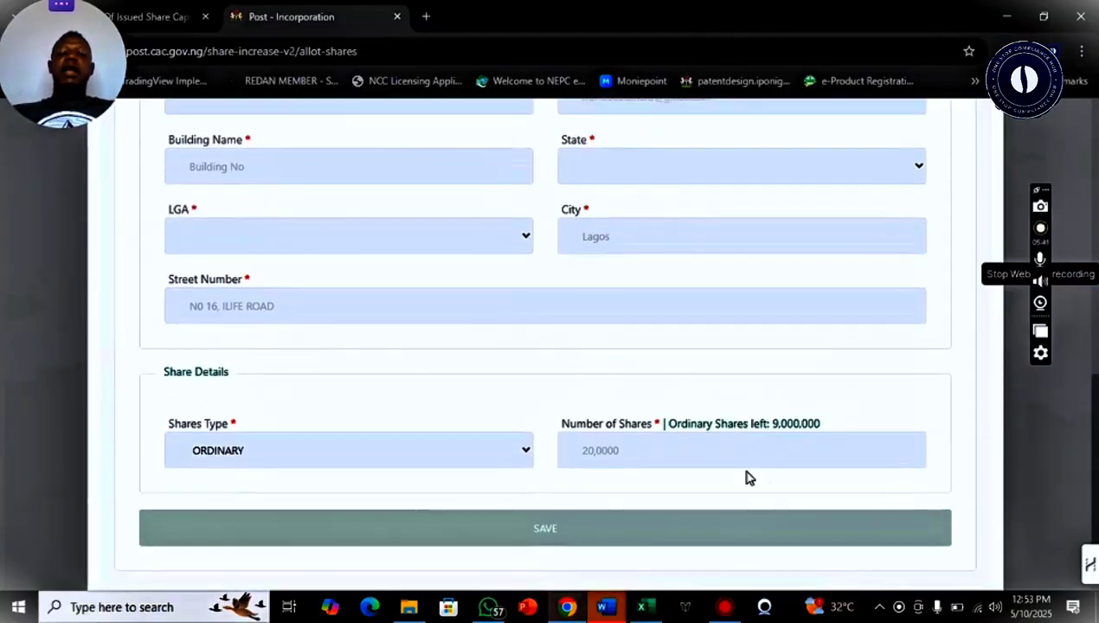
left_click(719, 458)
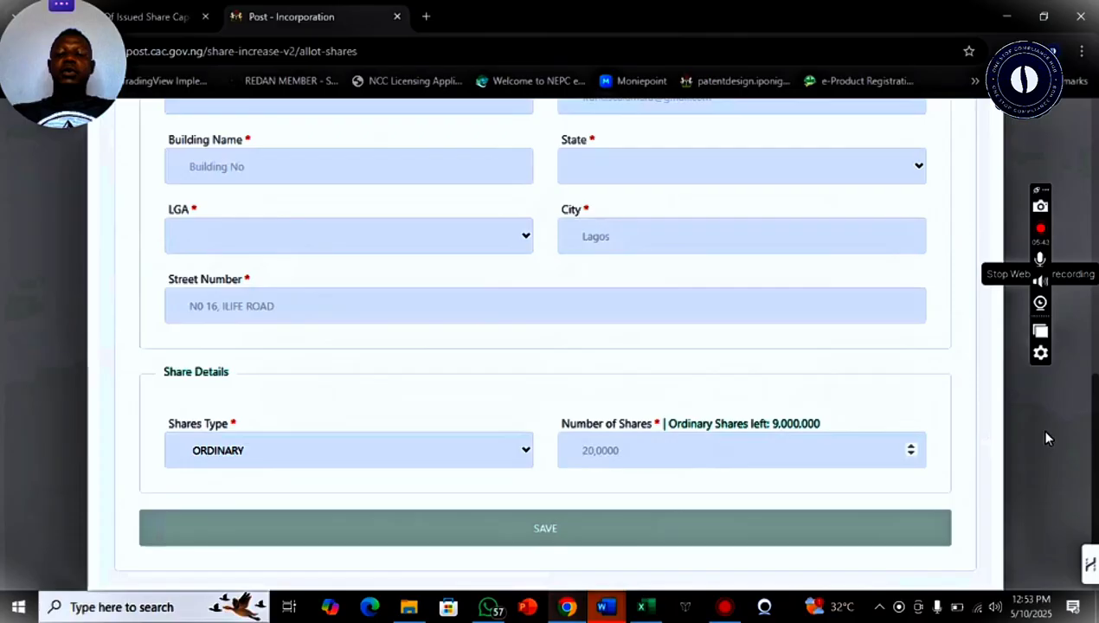
key("Return")
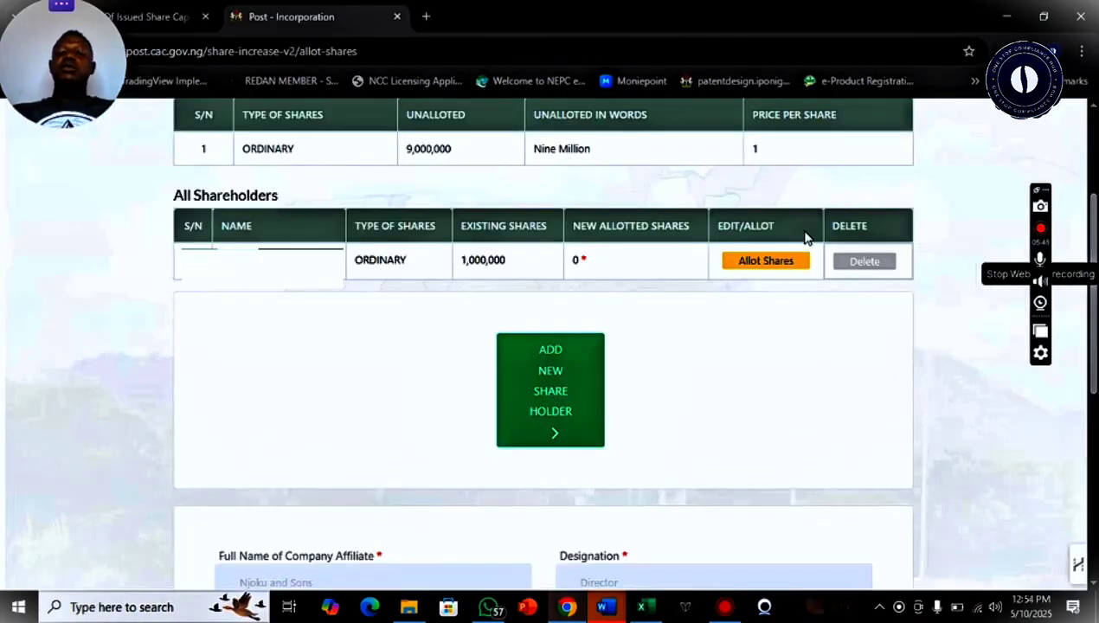
Allot 9,000,000 Ordinary shares to the existing shareholder with a share amount of 9000000
left_click(766, 261)
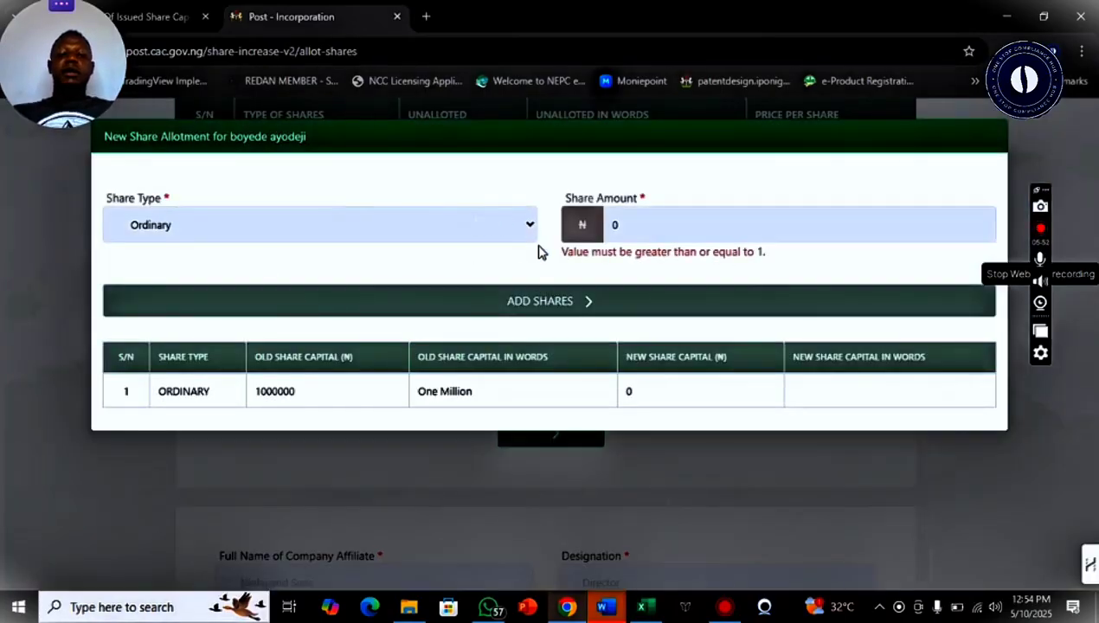
left_click(469, 229)
left_click(494, 228)
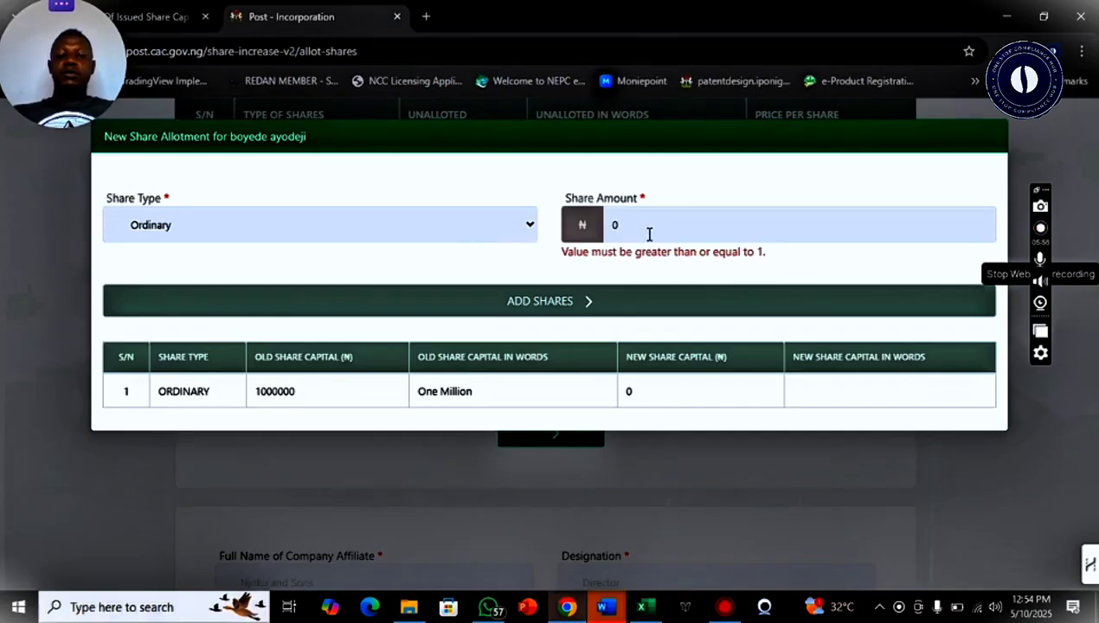
left_click(649, 234)
key("BackSpace")
type("1")
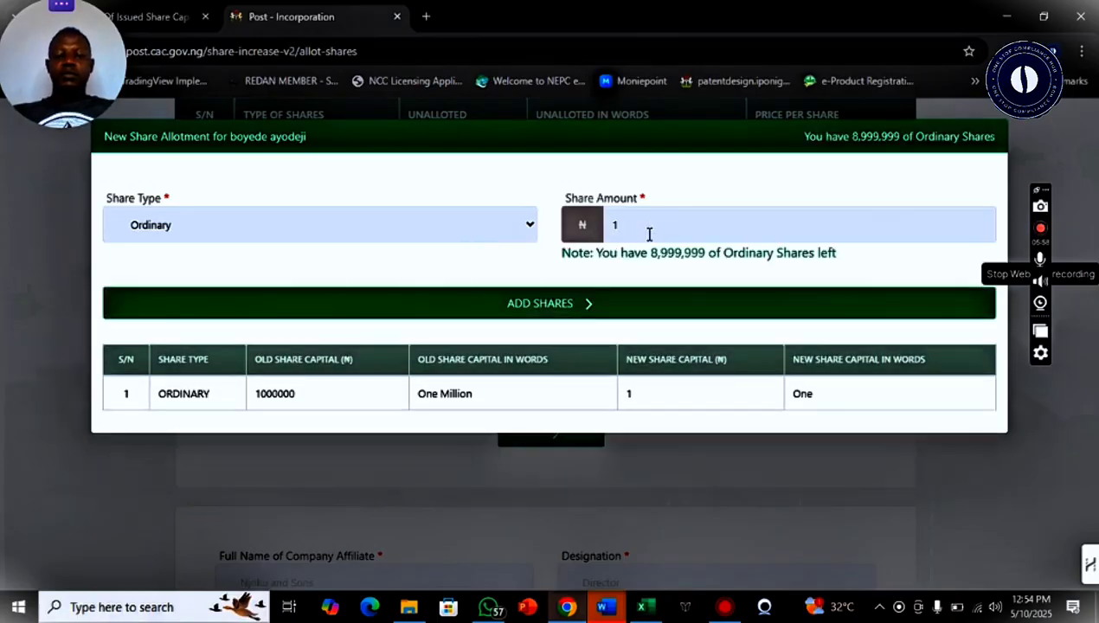
key("BackSpace")
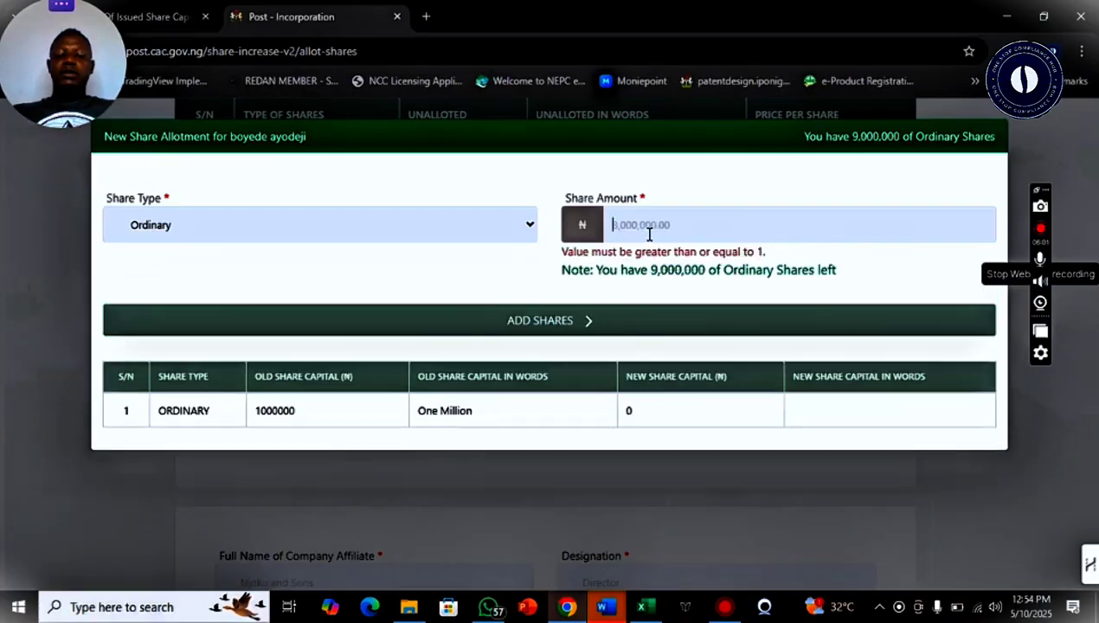
type("90")
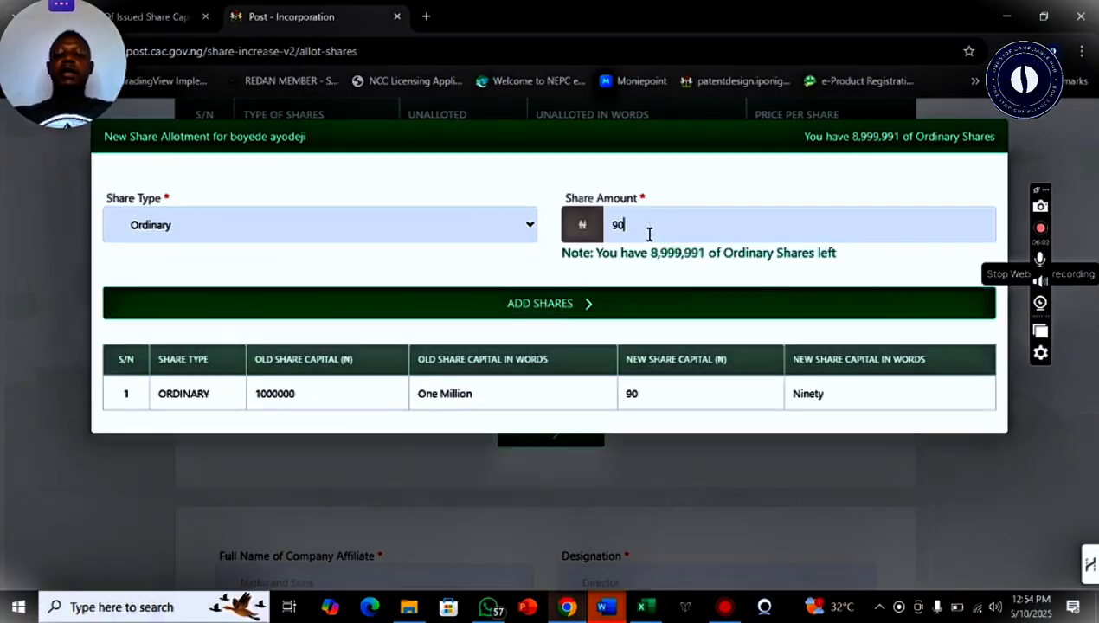
type("00000")
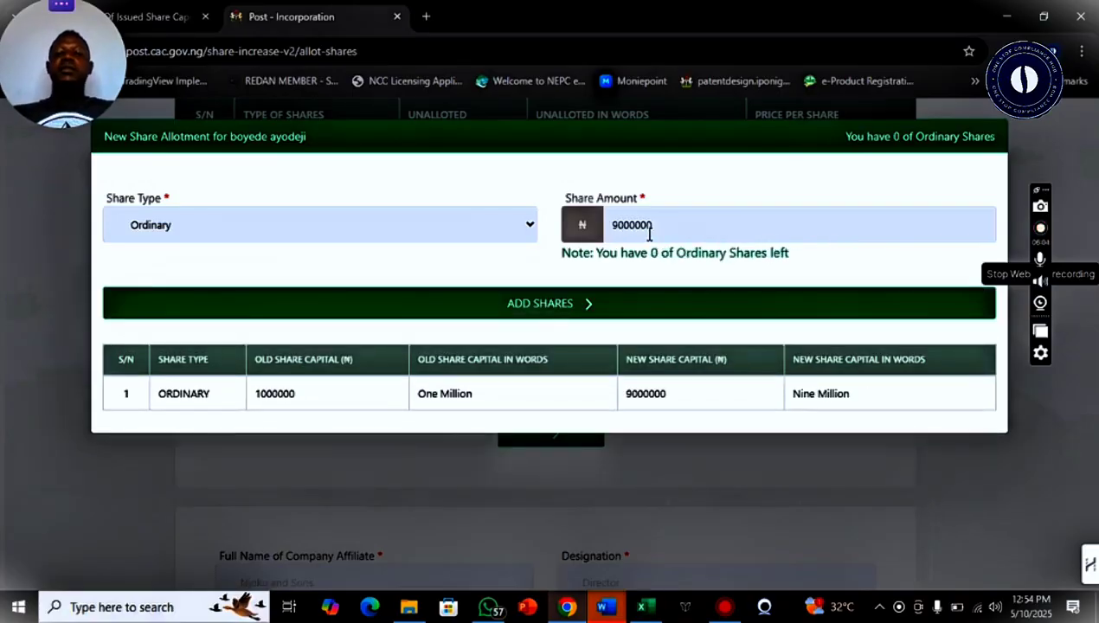
left_click(586, 315)
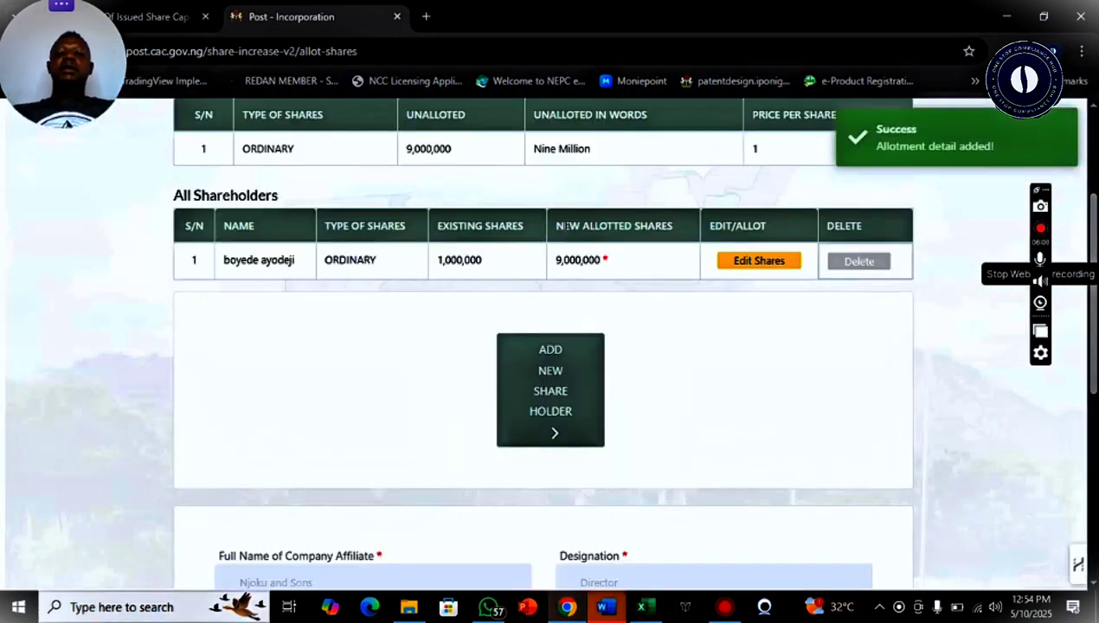
Enter the company affiliate's full name with designation Director and save the allotment step
left_click_drag(555, 225, 631, 245)
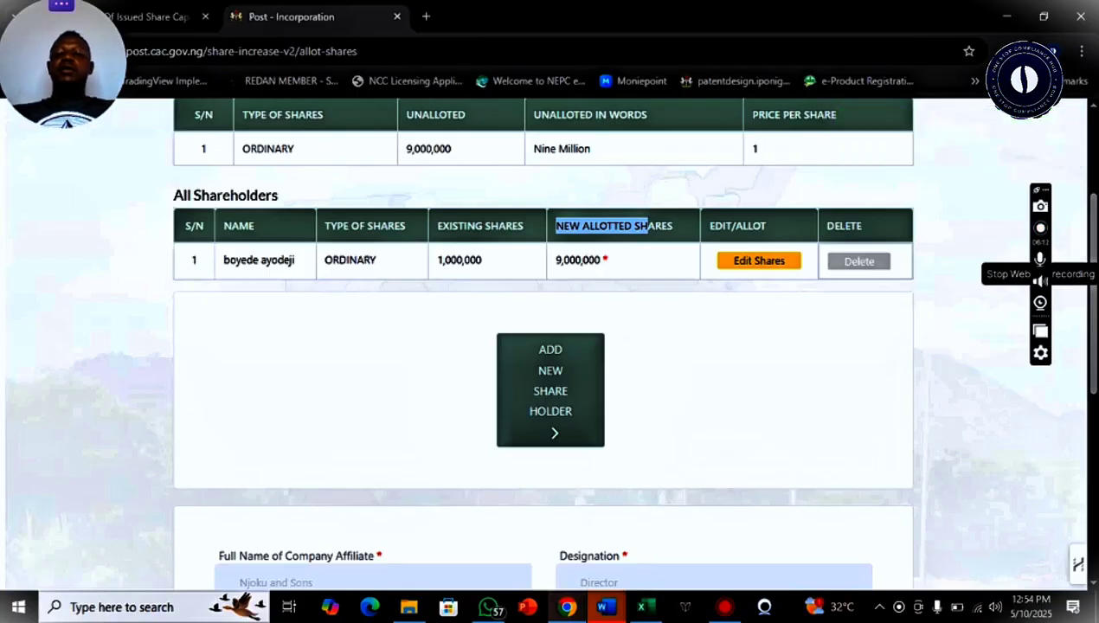
scroll(562, 258, "down", 1)
scroll(644, 432, "down", 3)
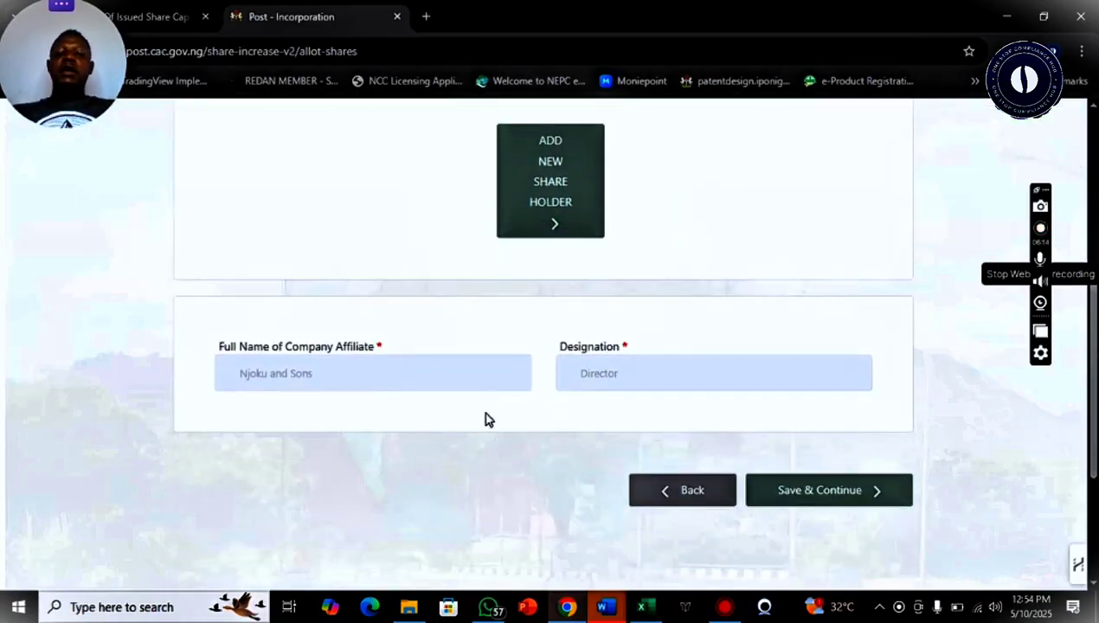
left_click(361, 382)
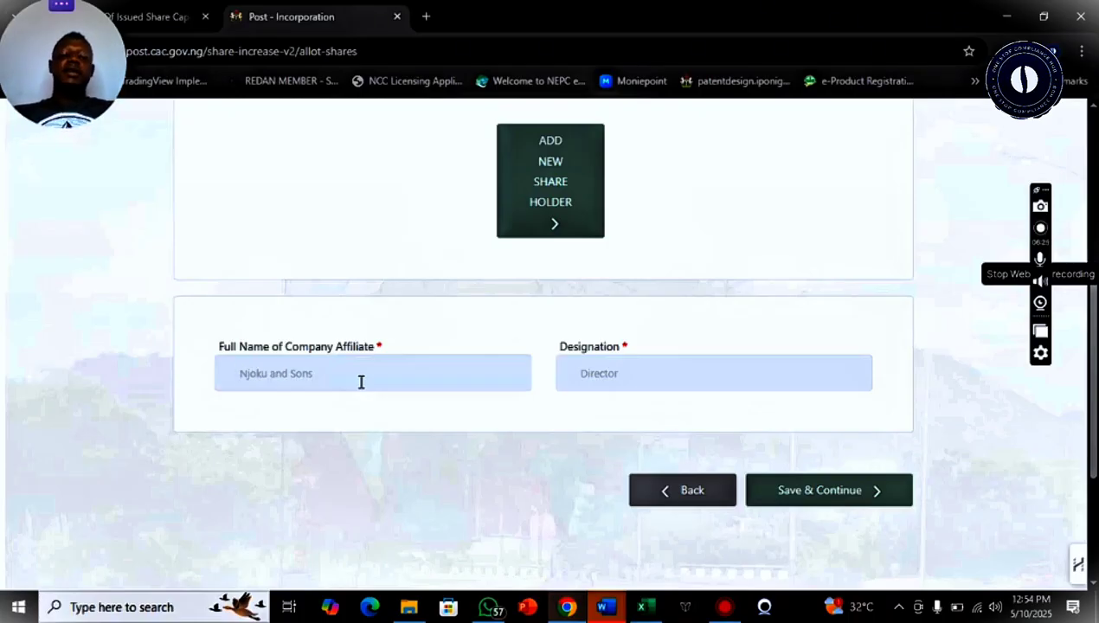
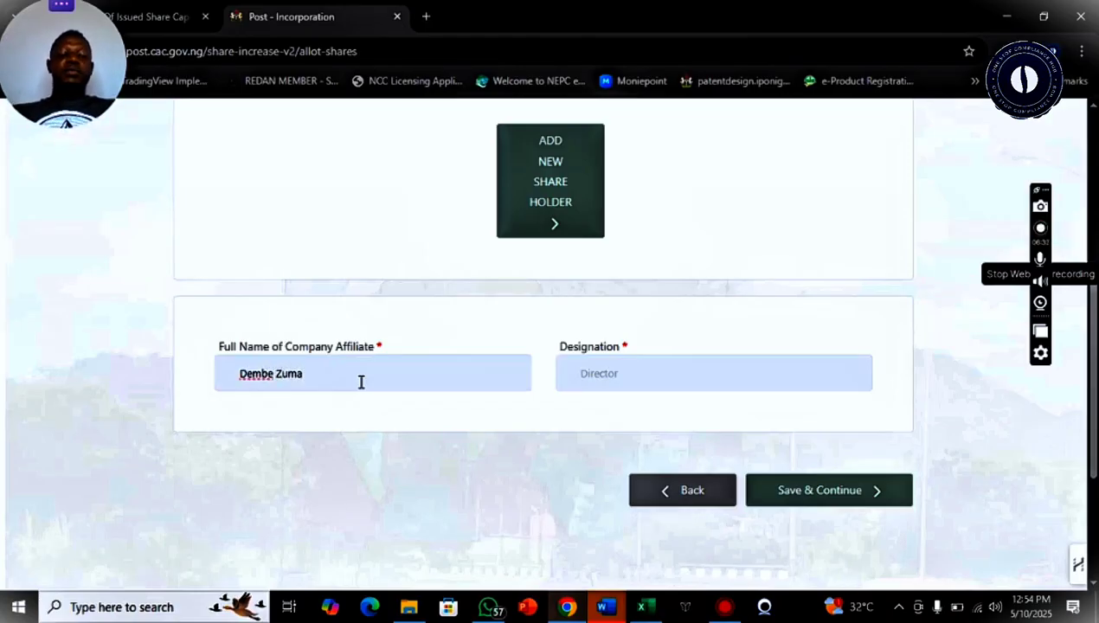
key("Tab")
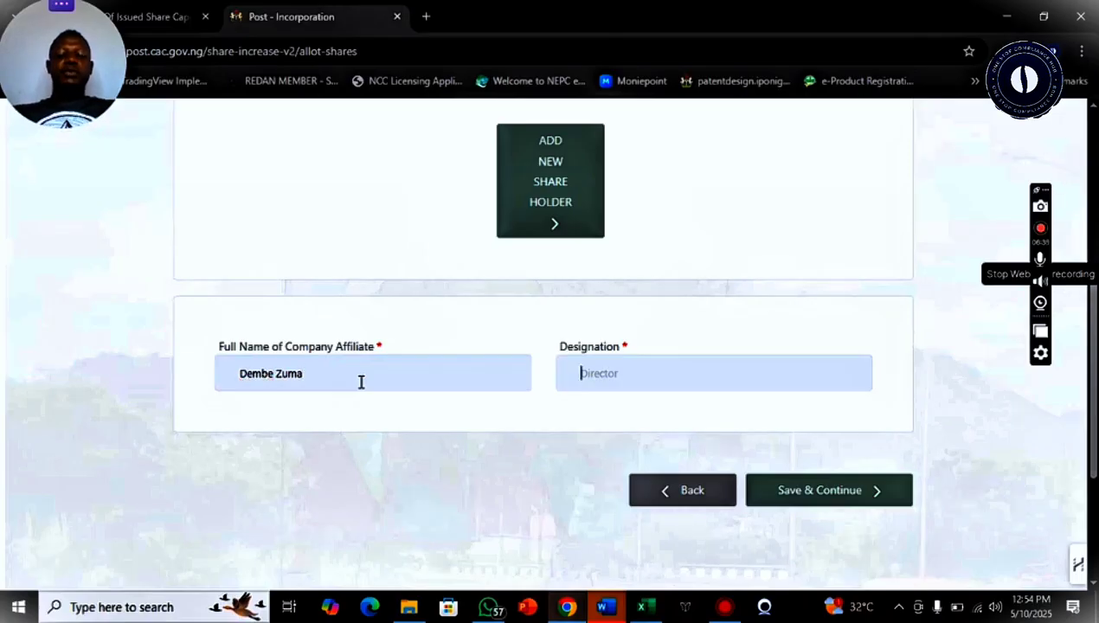
type("Director")
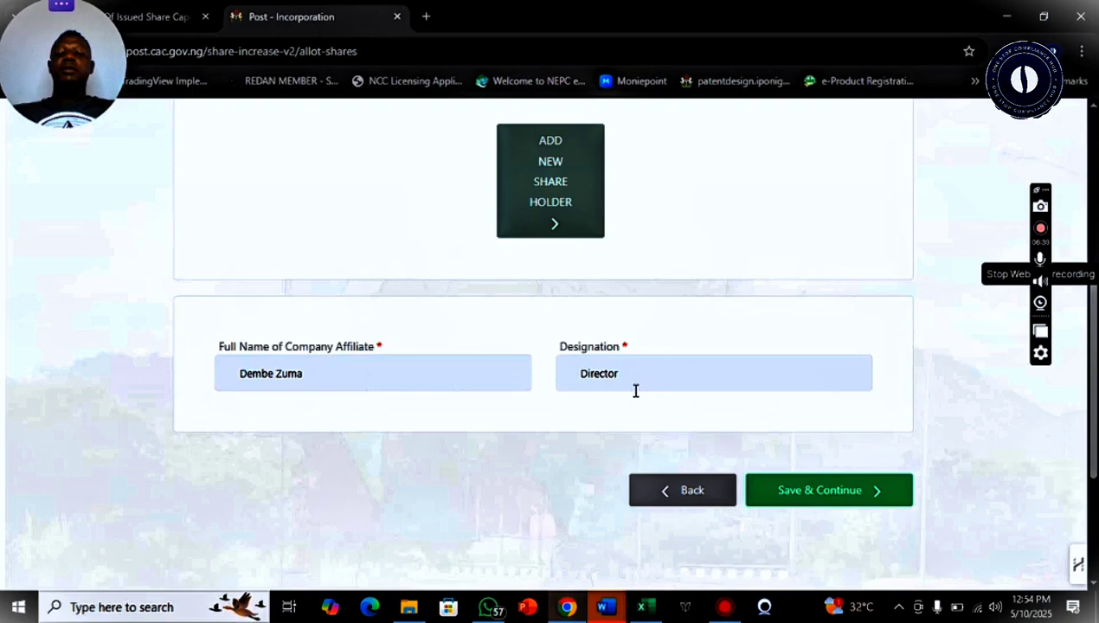
left_click(846, 506)
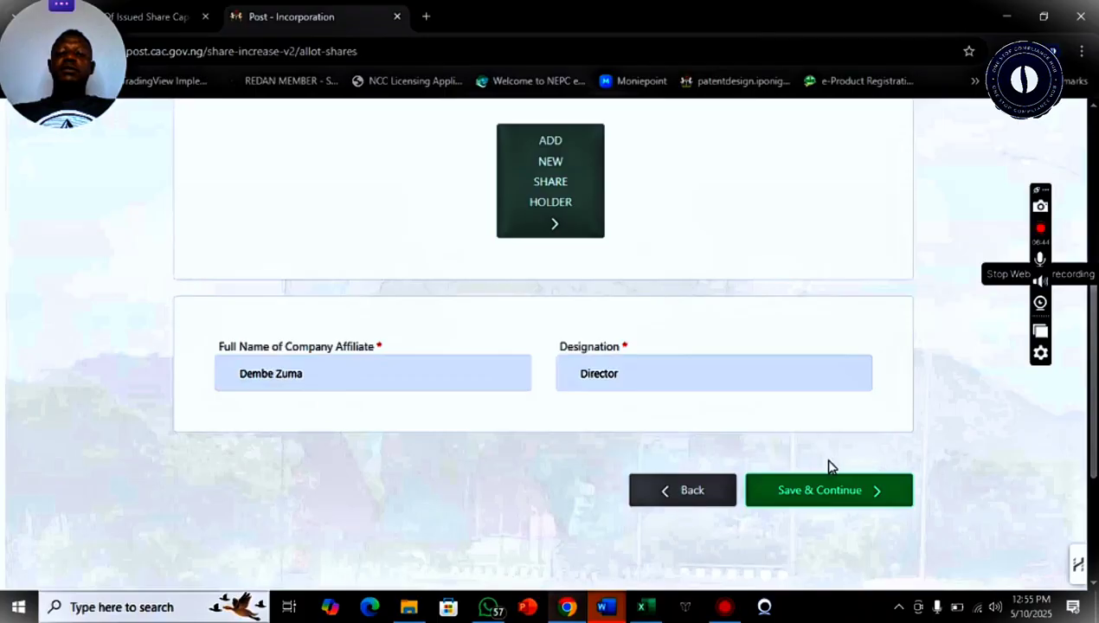
Review the share capital details on the Preview page, then proceed to the Payment step
scroll(652, 422, "up", 1)
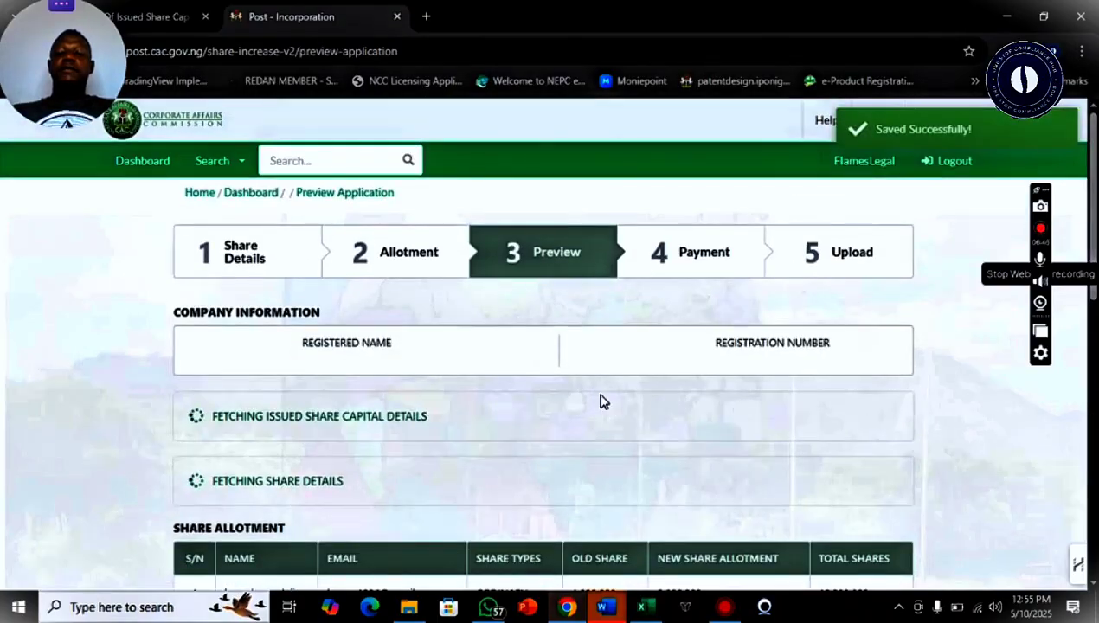
scroll(1095, 192, "down", 2)
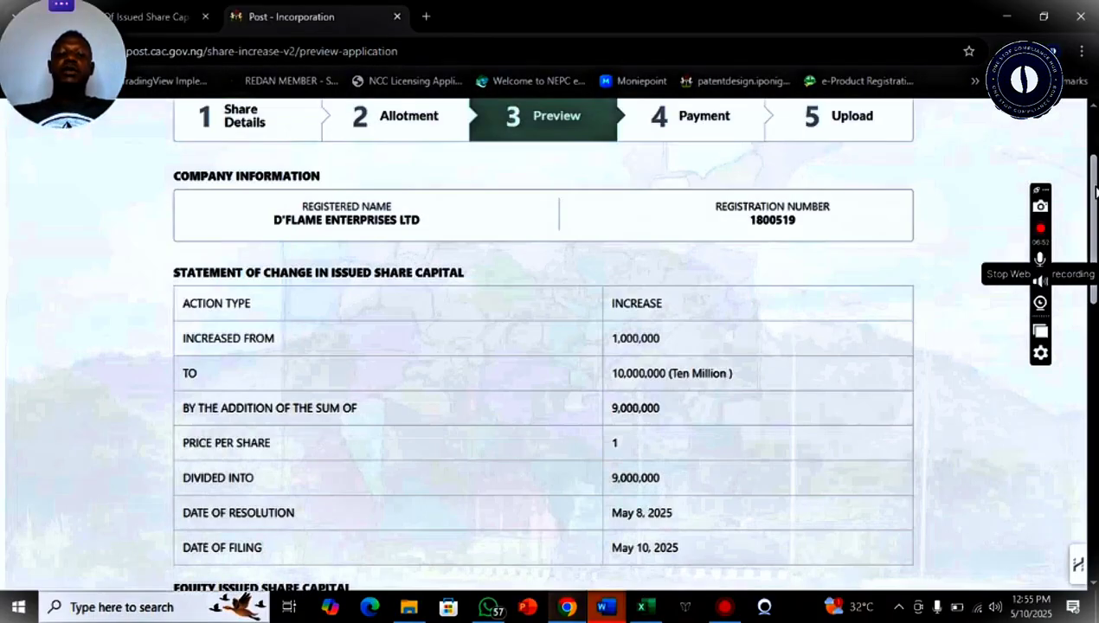
scroll(1096, 192, "down", 1)
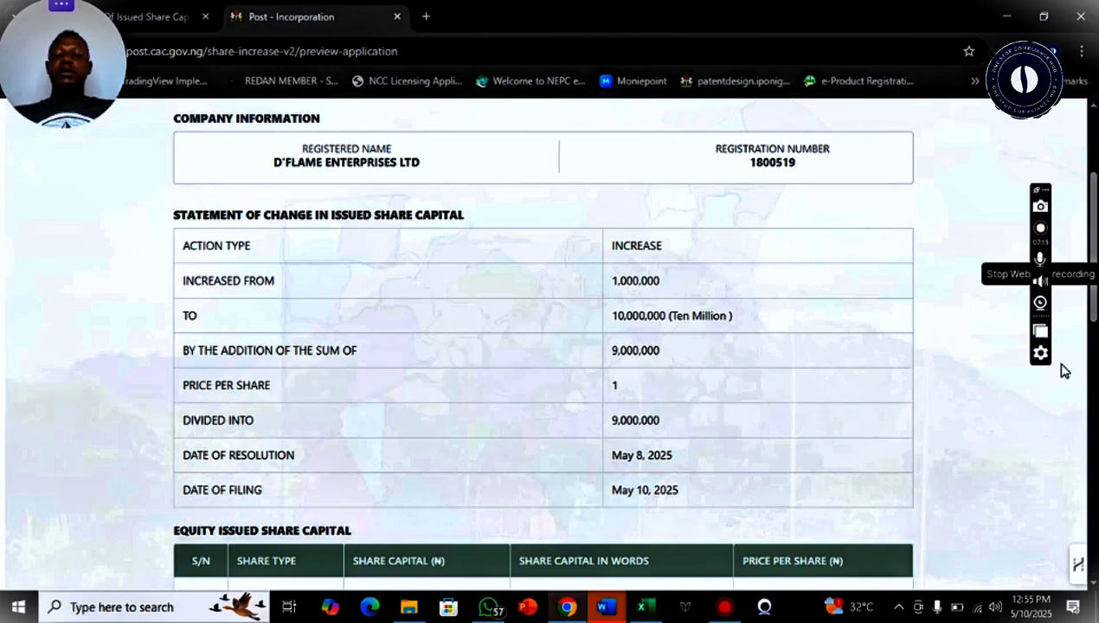
left_click_drag(1094, 303, 1095, 393)
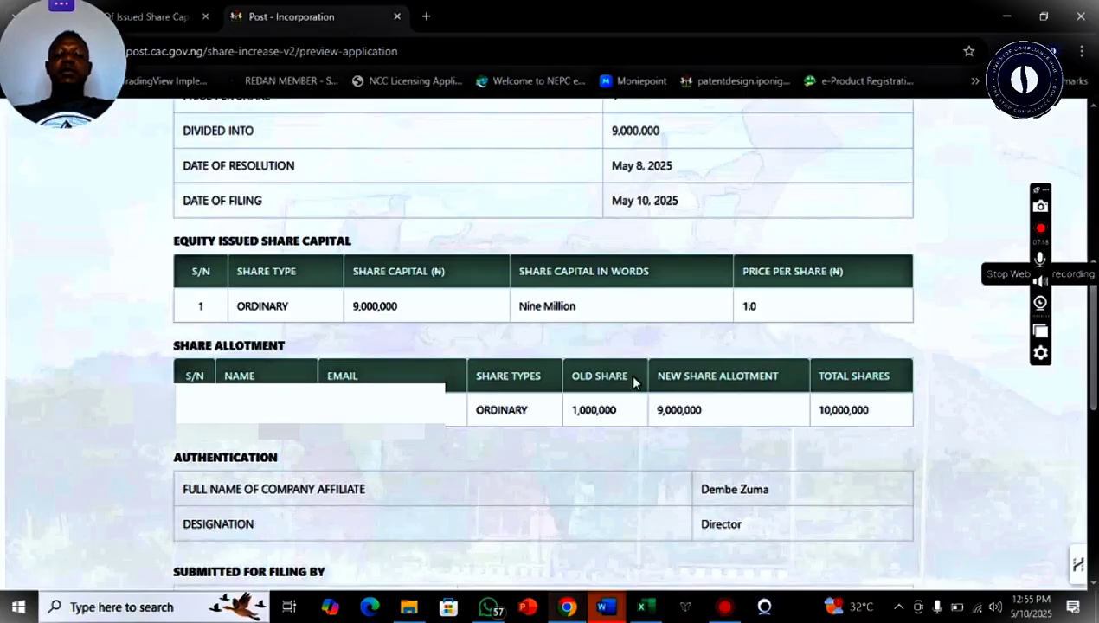
scroll(972, 424, "down", 1)
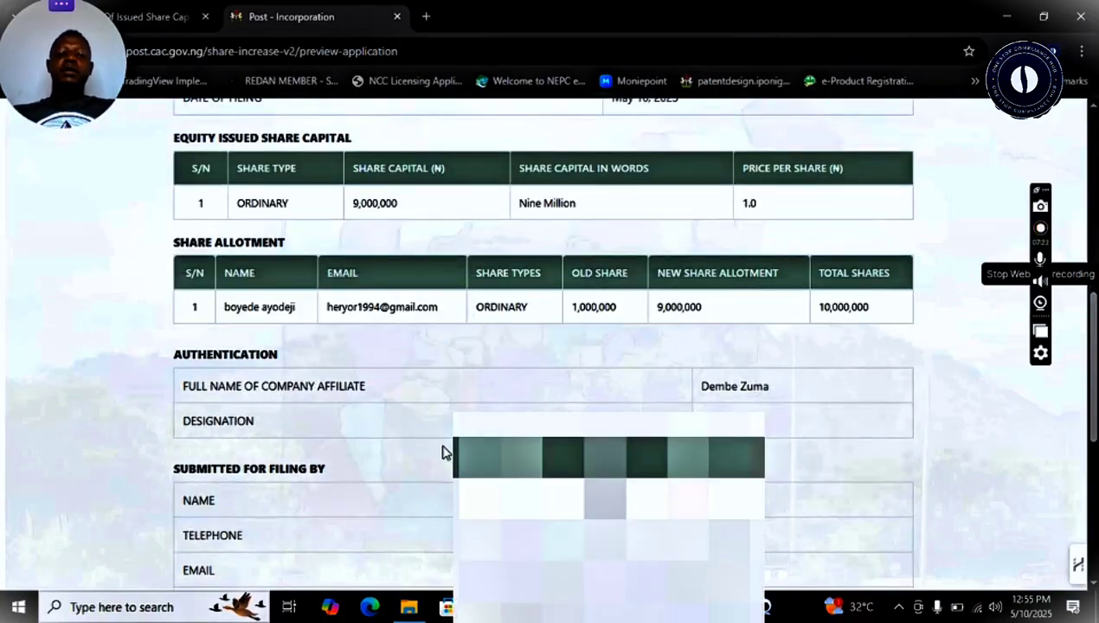
scroll(831, 433, "down", 2)
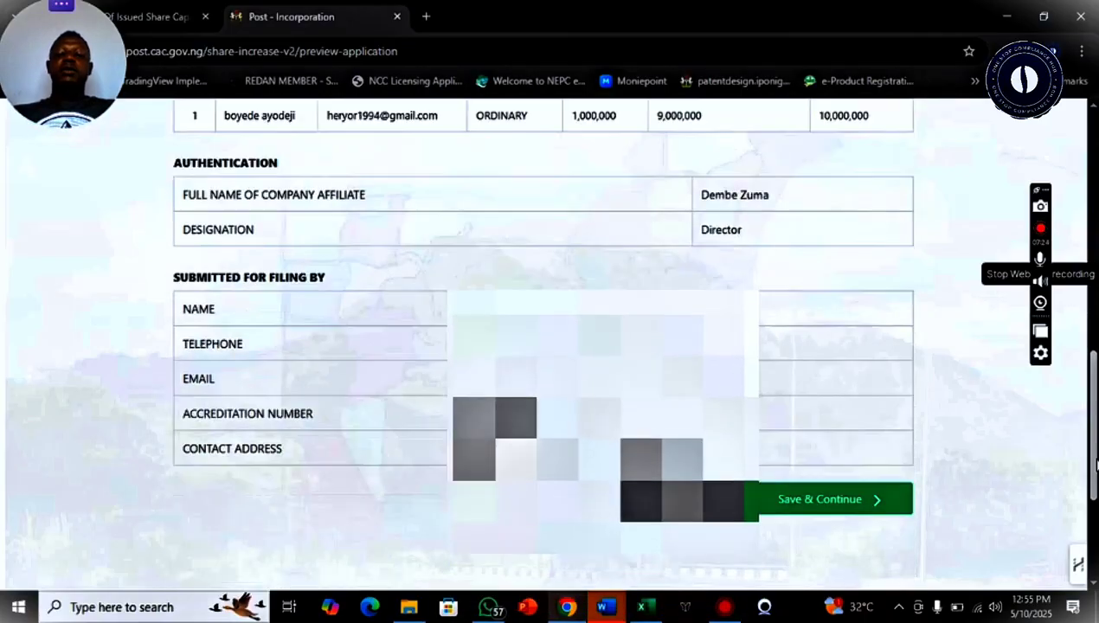
left_click(829, 442)
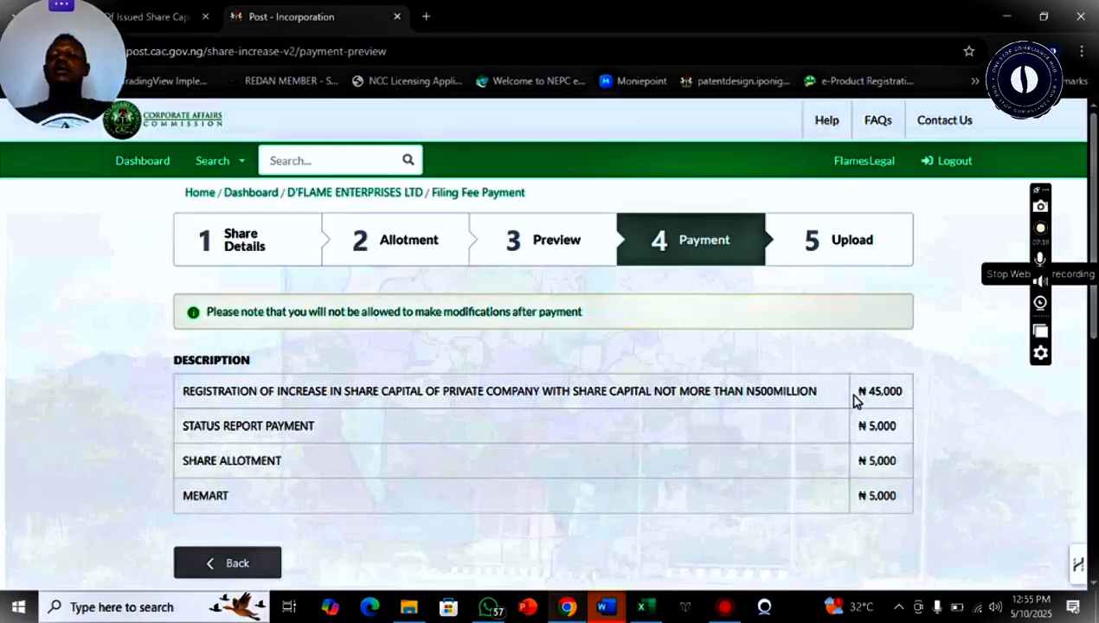
scroll(1082, 396, "down", 2)
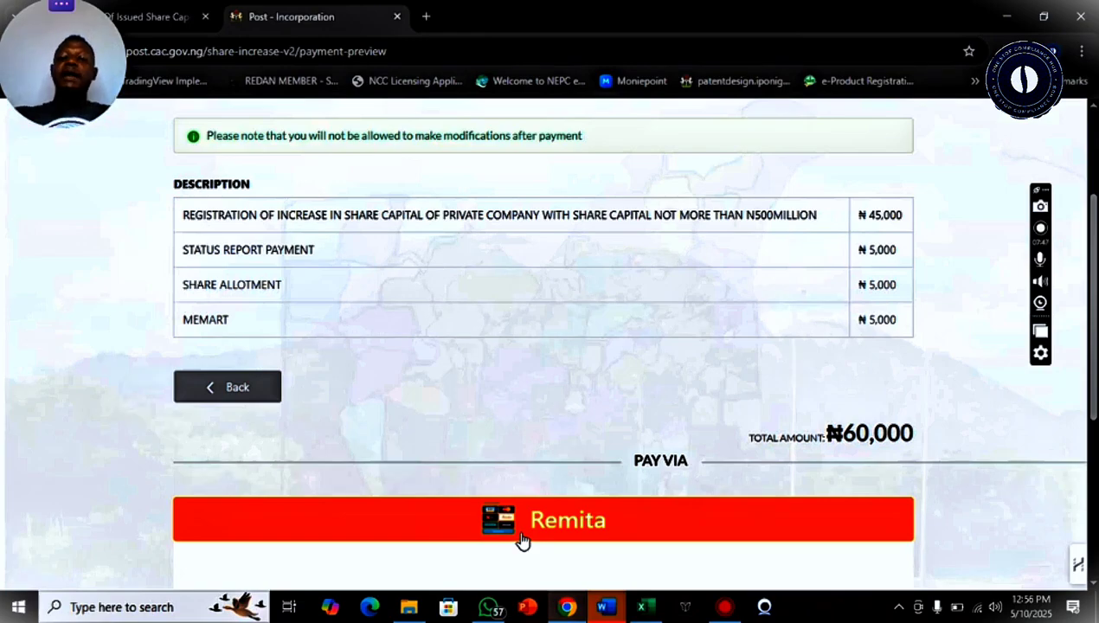
scroll(521, 519, "up", 2)
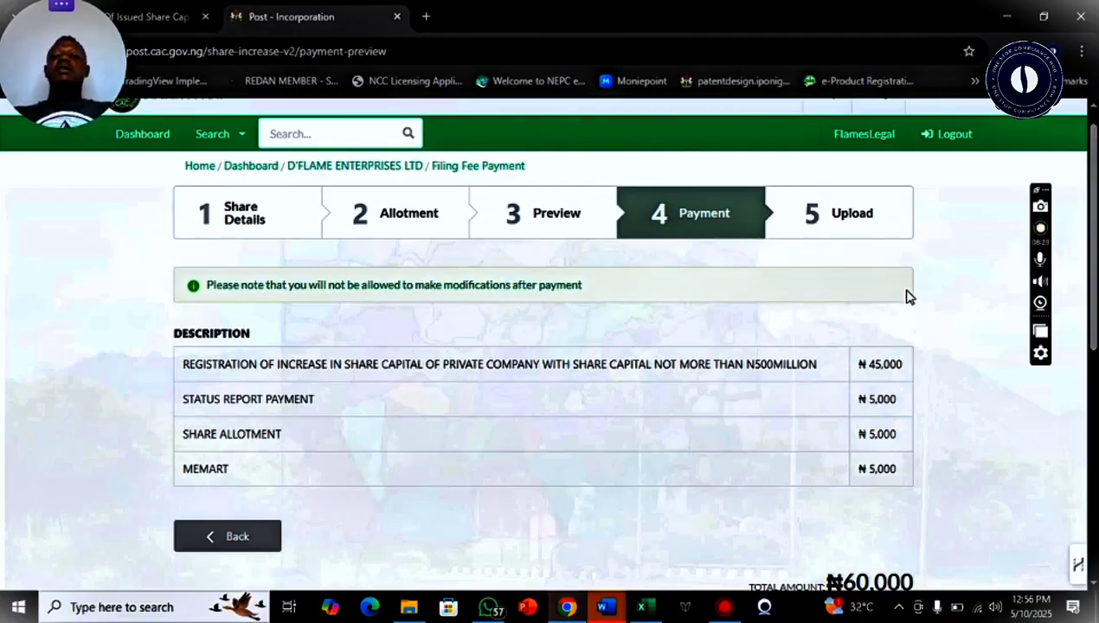
scroll(1096, 276, "down", 1)
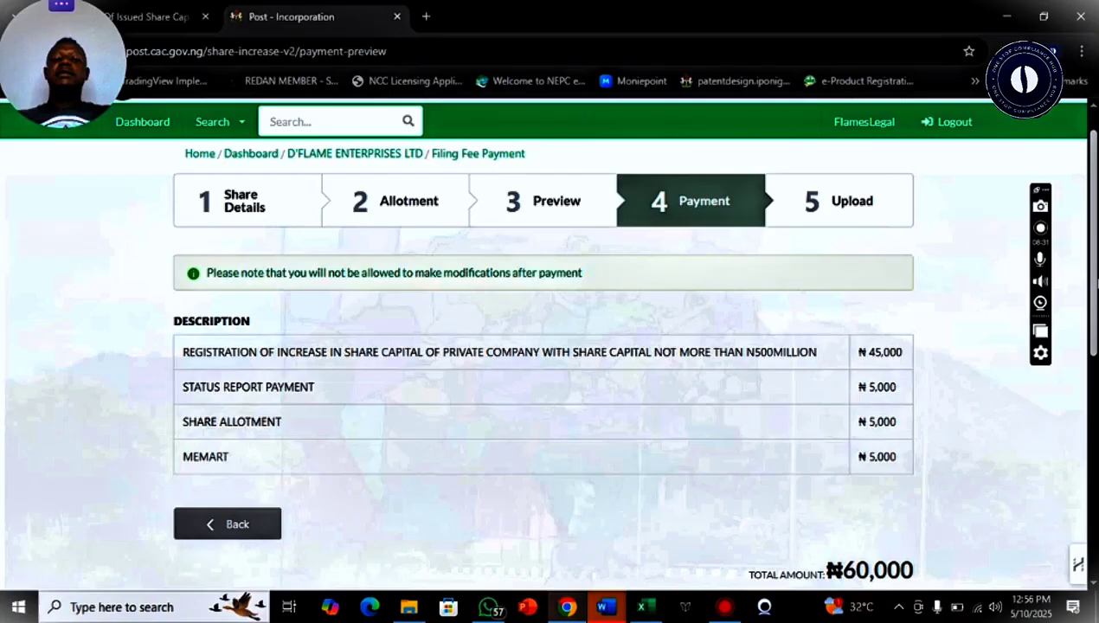